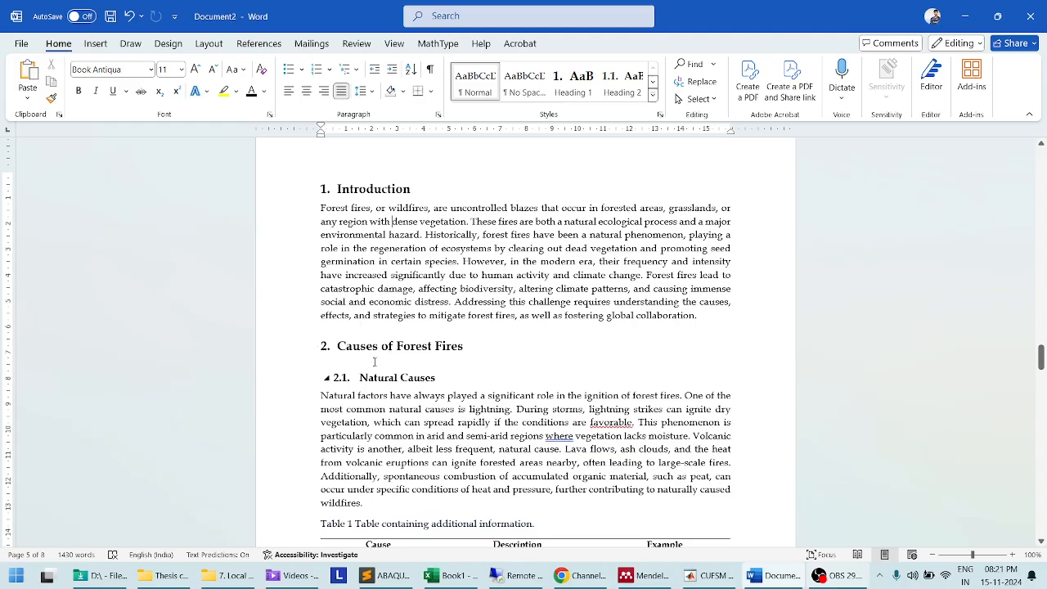
Examine the spacing around the "Introduction" and "Causes of Forest Fires" headings
{"action": "left_click", "coordinate": [361, 190]}
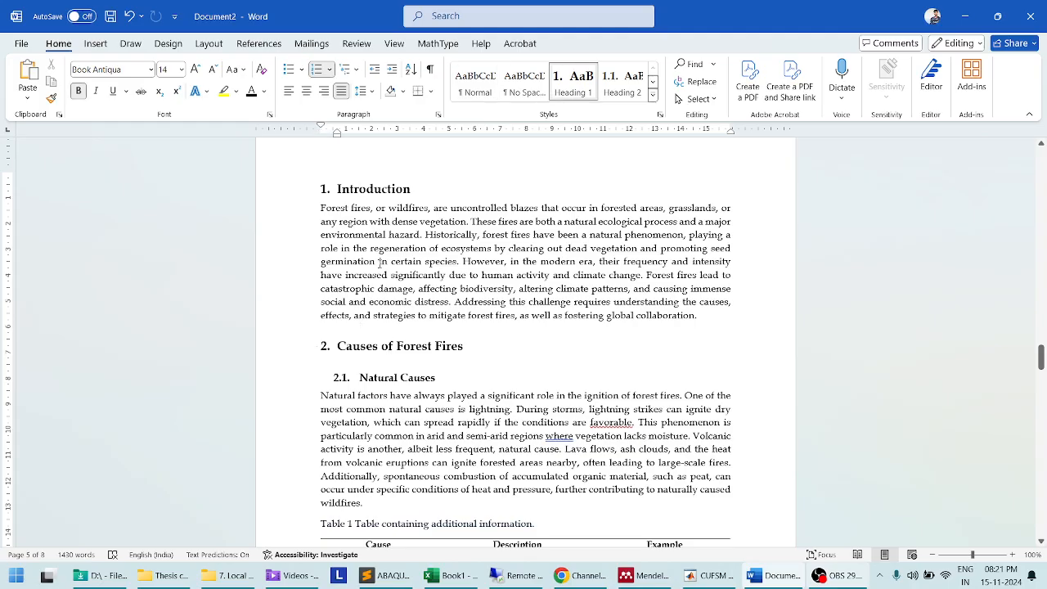
{"action": "double_click", "coordinate": [359, 190]}
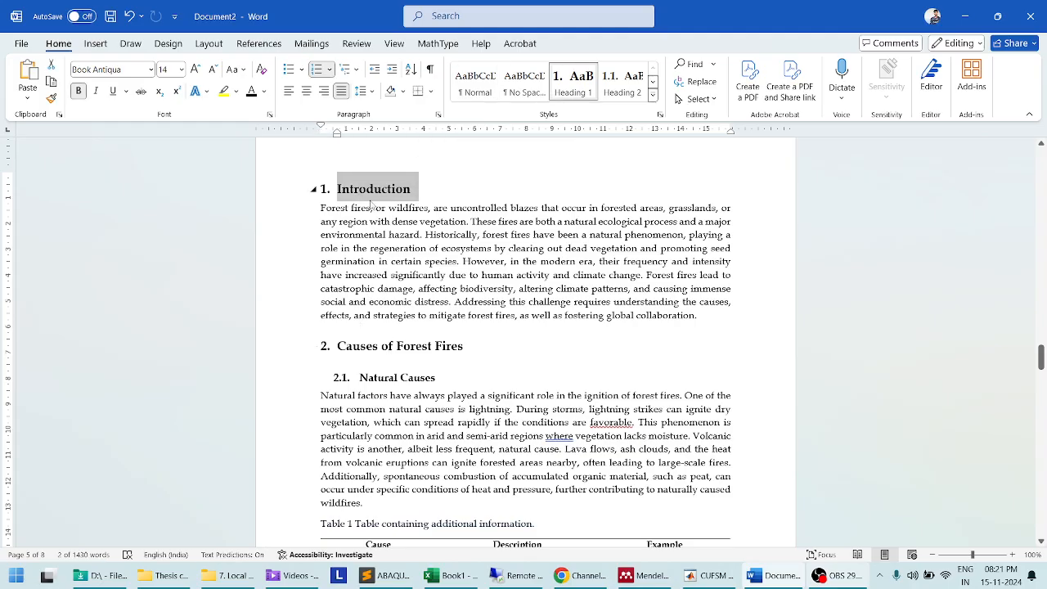
{"action": "left_click_drag", "start_coordinate": [396, 190], "coordinate": [425, 209]}
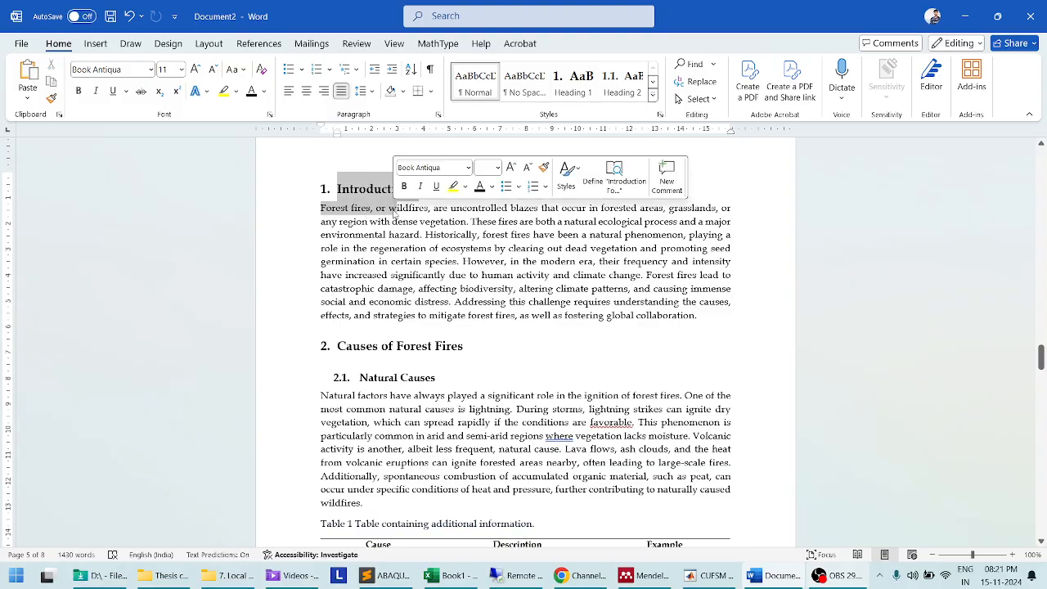
{"action": "left_click", "coordinate": [401, 345]}
{"action": "scroll", "coordinate": [389, 332], "scroll_direction": "up", "scroll_amount": 1, "text": "ctrl"}
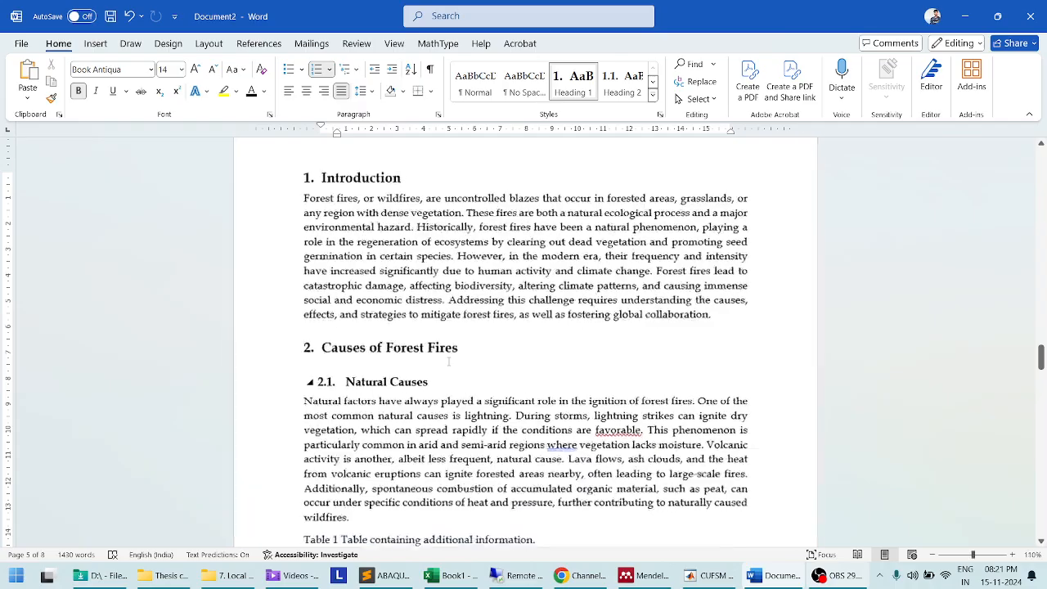
{"action": "left_click_drag", "start_coordinate": [378, 322], "coordinate": [388, 347]}
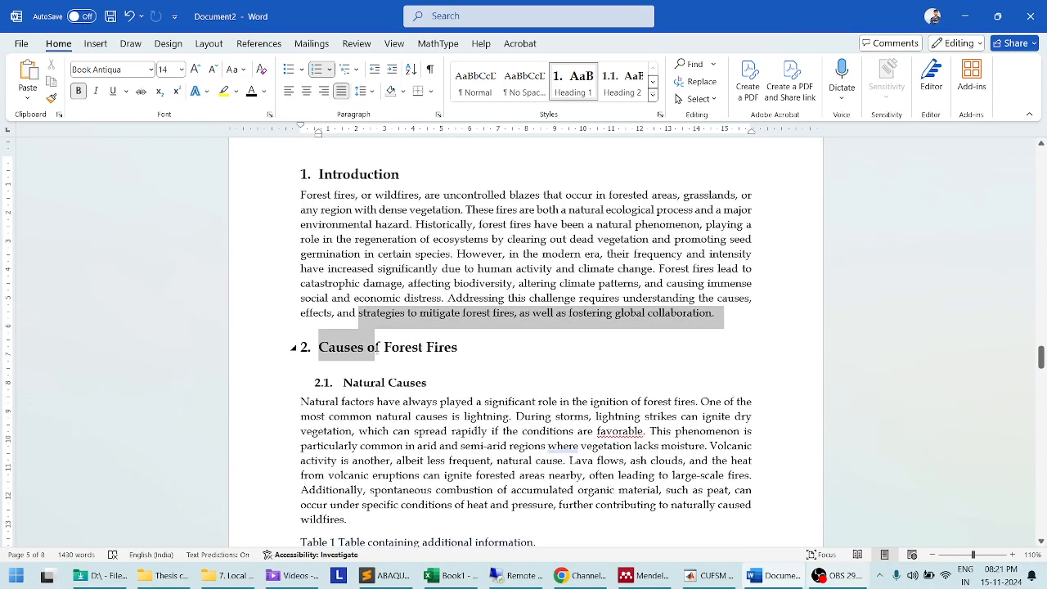
{"action": "left_click", "coordinate": [413, 347]}
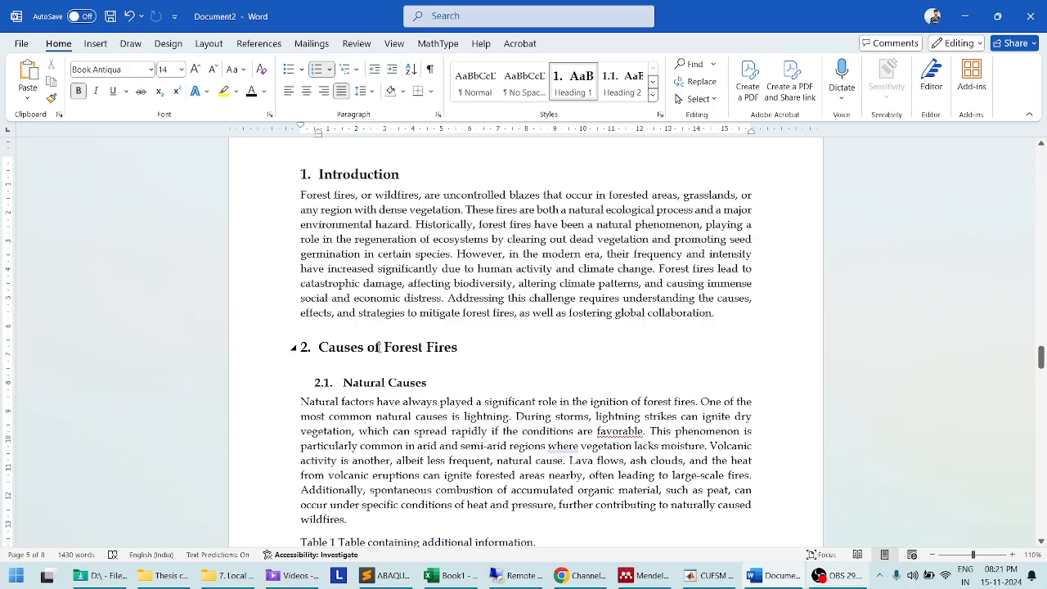
Mark the gaps around the "Causes of Forest Fires" heading with the red pen and undo the strokes
{"action": "left_click", "coordinate": [131, 44]}
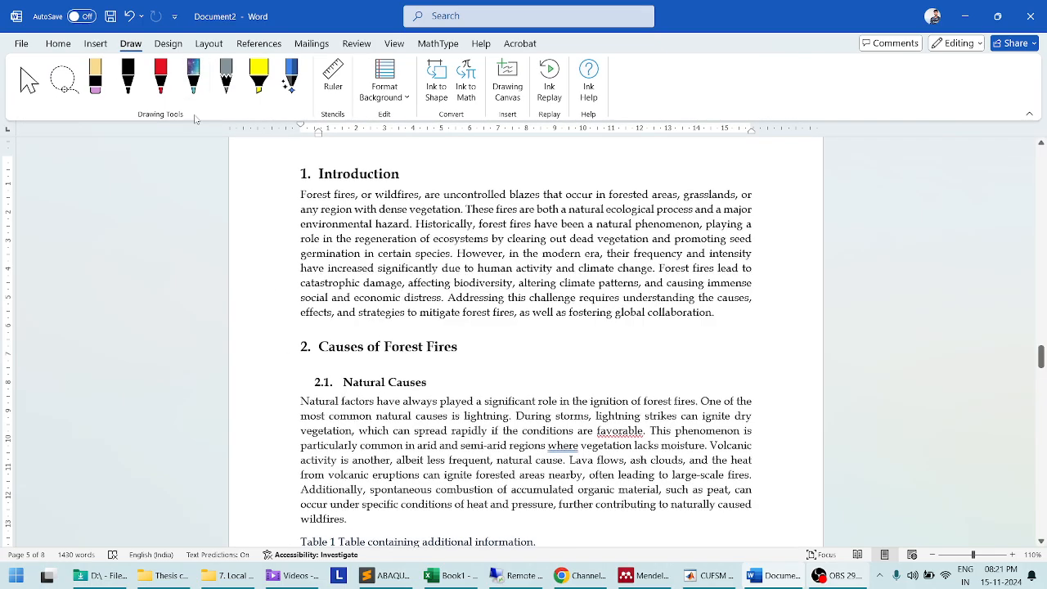
{"action": "left_click", "coordinate": [161, 78]}
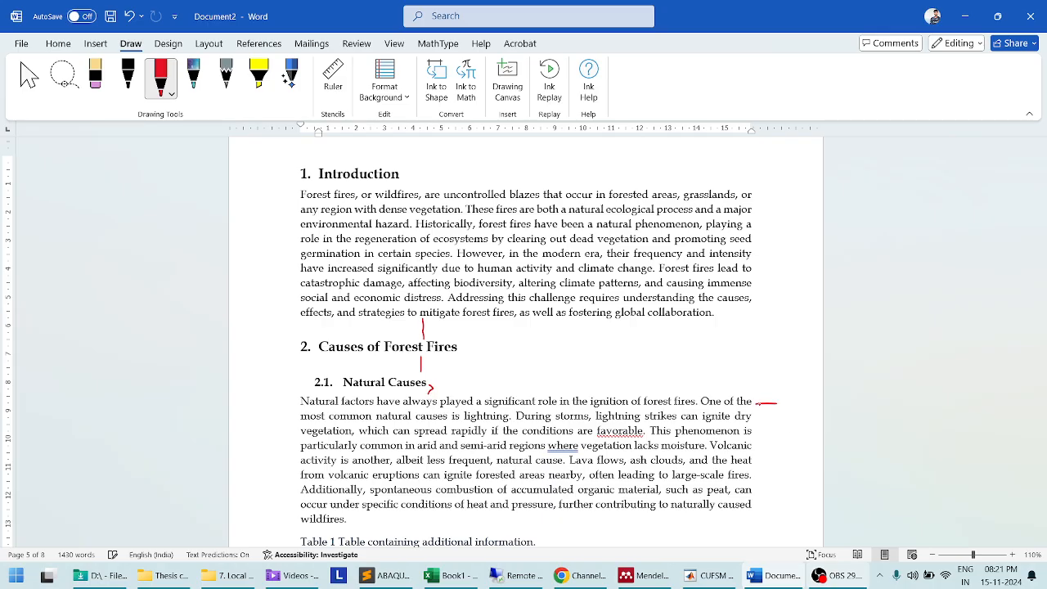
{"action": "left_click_drag", "start_coordinate": [767, 413], "coordinate": [757, 414]}
{"action": "left_click", "coordinate": [128, 18]}
{"action": "left_click", "coordinate": [128, 18]}
{"action": "left_click", "coordinate": [128, 18]}
{"action": "left_click", "coordinate": [58, 43]}
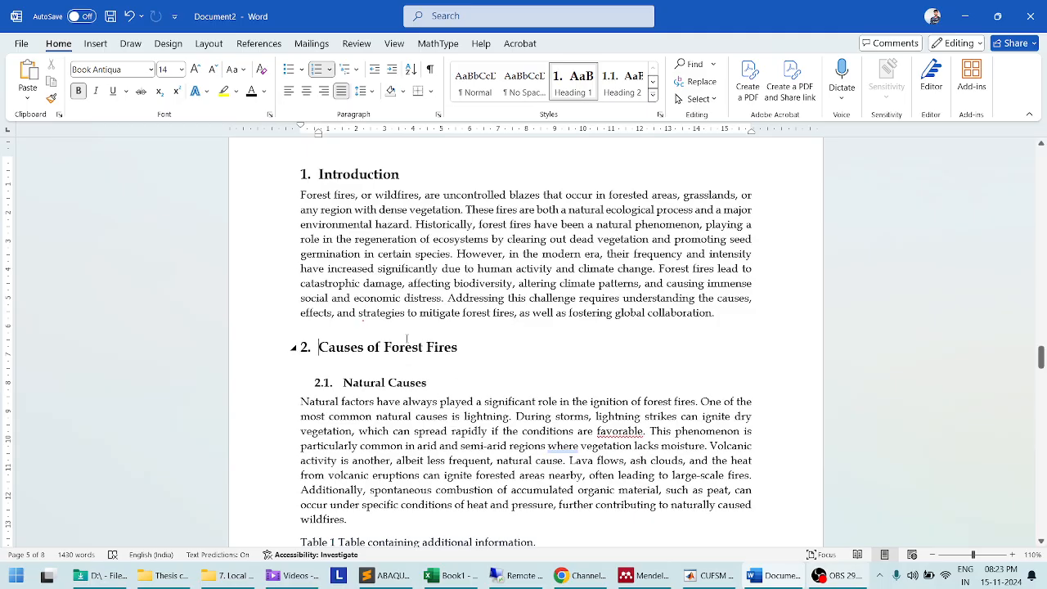
Examine the spacing between the numbered headings and body text from section 1 to section 2.2
{"action": "left_click", "coordinate": [377, 323]}
{"action": "double_click", "coordinate": [377, 323]}
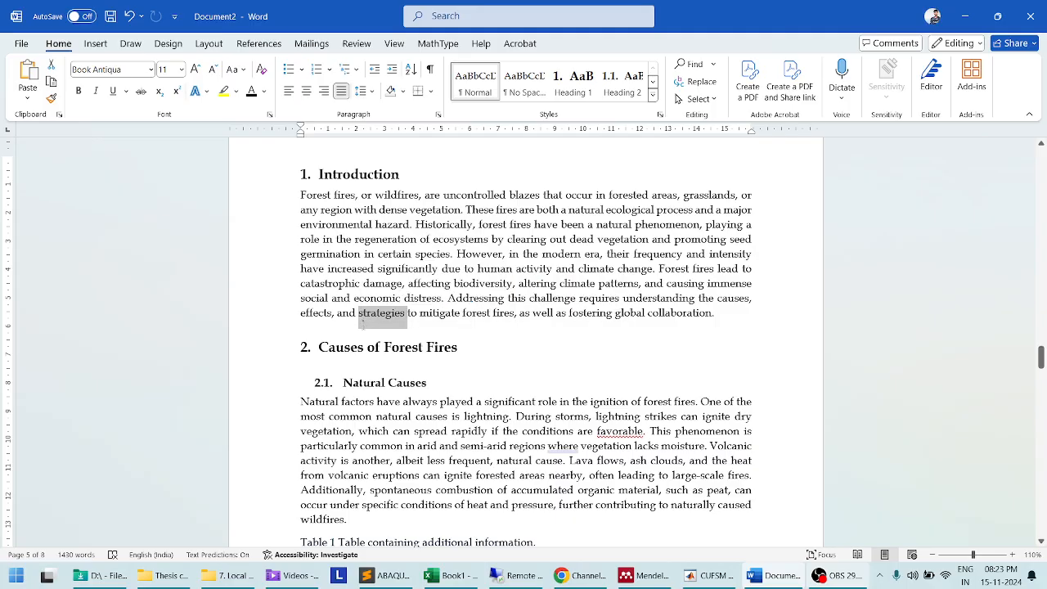
{"action": "left_click", "coordinate": [377, 330]}
{"action": "scroll", "coordinate": [460, 347], "scroll_direction": "down", "scroll_amount": 3}
{"action": "scroll", "coordinate": [459, 299], "scroll_direction": "up", "scroll_amount": 3}
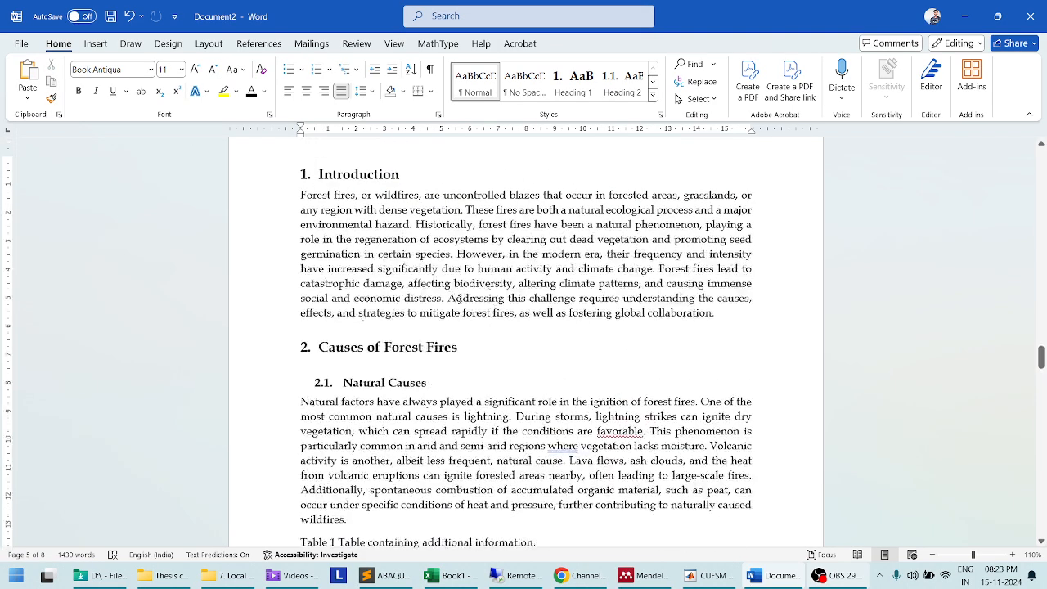
{"action": "left_click", "coordinate": [376, 176]}
{"action": "scroll", "coordinate": [352, 262], "scroll_direction": "up", "scroll_amount": 3}
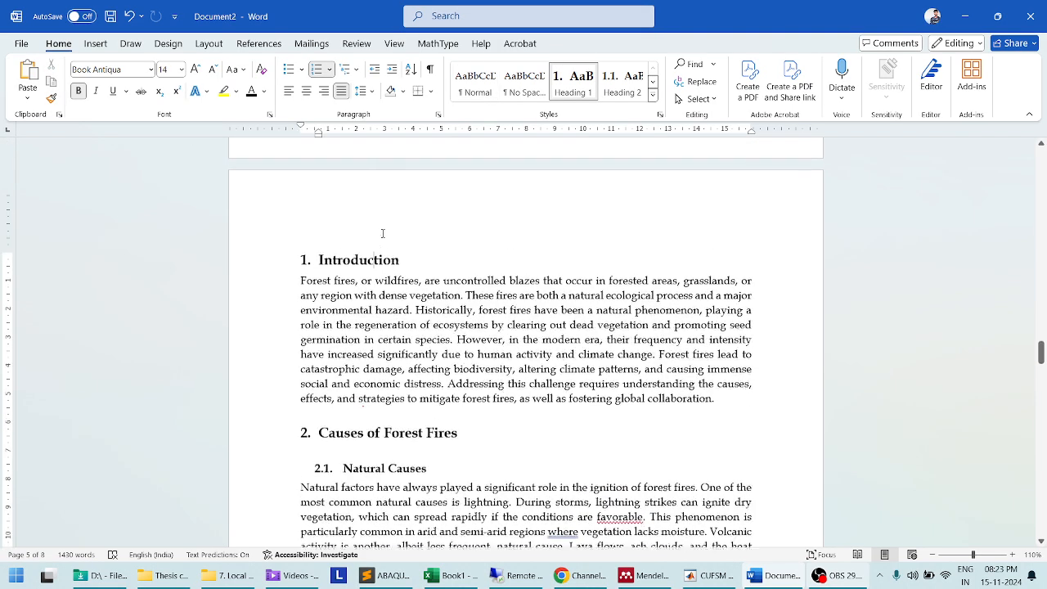
{"action": "scroll", "coordinate": [356, 327], "scroll_direction": "down", "scroll_amount": 3}
{"action": "scroll", "coordinate": [407, 379], "scroll_direction": "down", "scroll_amount": 5}
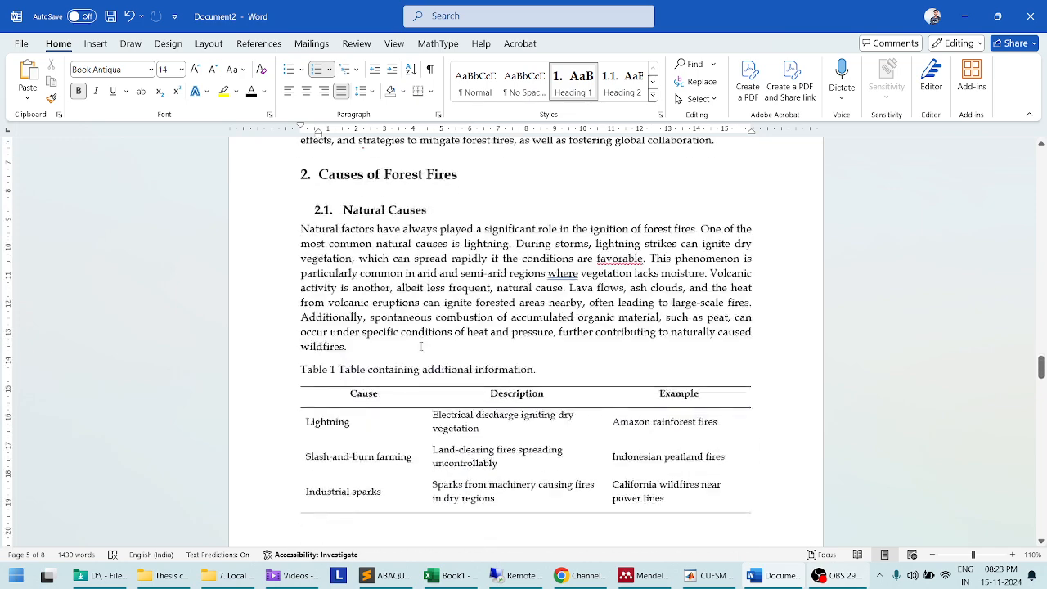
{"action": "scroll", "coordinate": [360, 245], "scroll_direction": "up", "scroll_amount": 5}
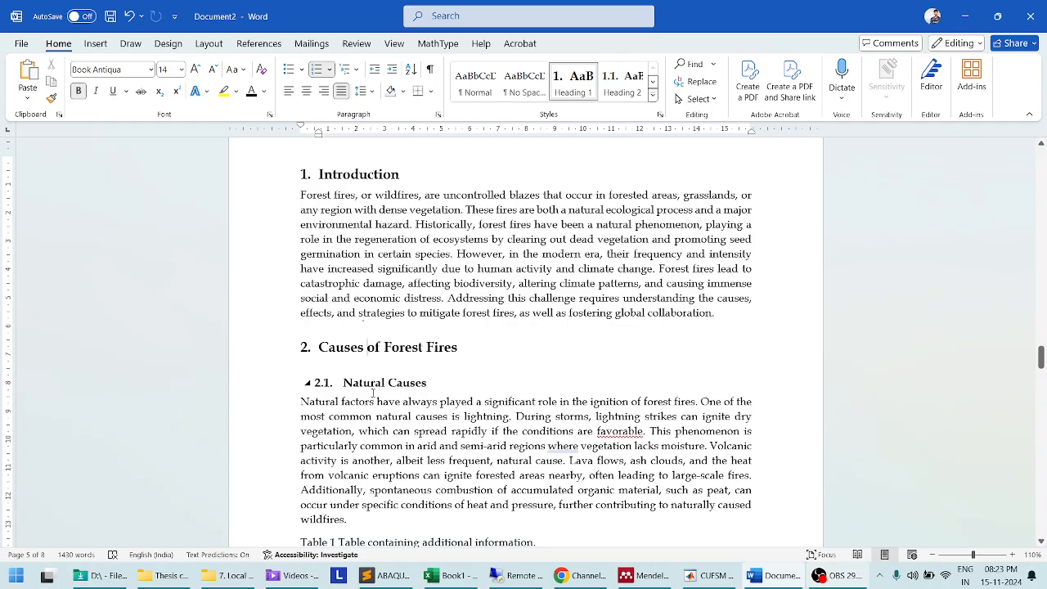
{"action": "scroll", "coordinate": [368, 376], "scroll_direction": "down", "scroll_amount": 10}
{"action": "left_click", "coordinate": [327, 341]}
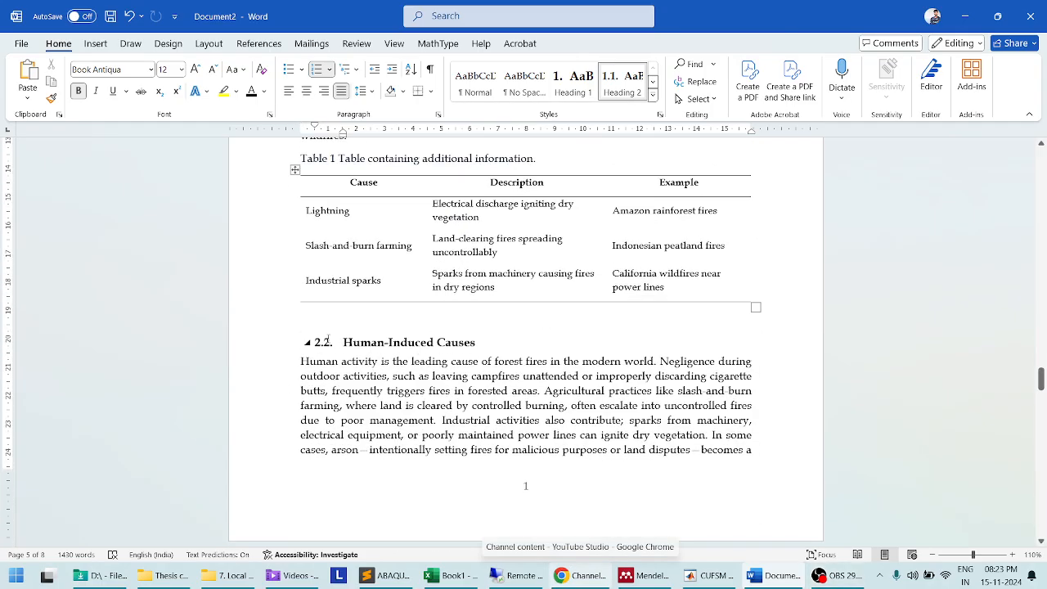
{"action": "scroll", "coordinate": [481, 335], "scroll_direction": "up", "scroll_amount": 5}
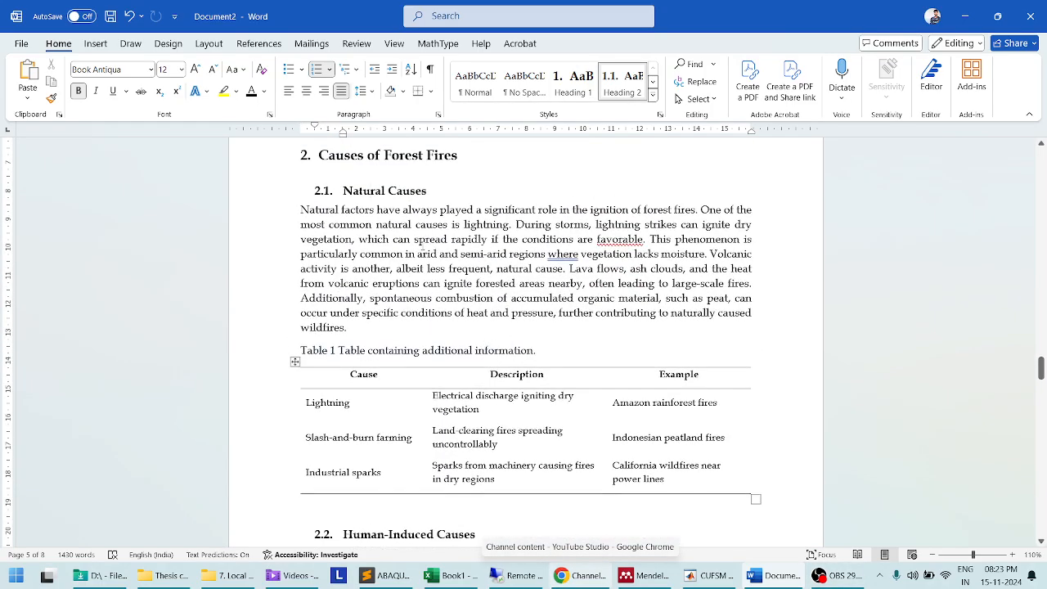
{"action": "scroll", "coordinate": [352, 235], "scroll_direction": "up", "scroll_amount": 7}
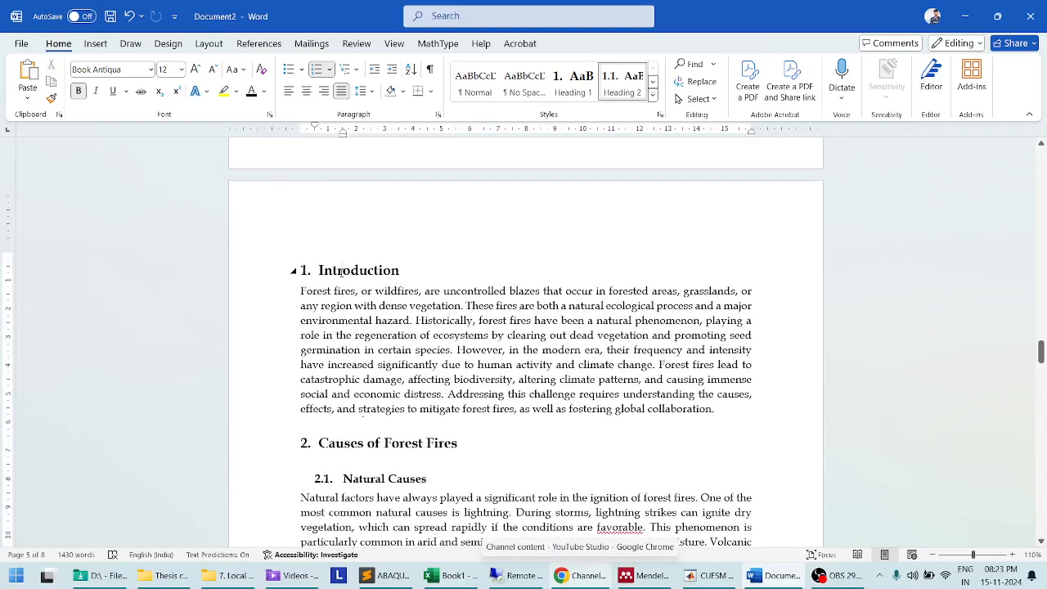
Set the "Introduction" heading's paragraph spacing to 12 pt before and 12 pt after
{"action": "left_click", "coordinate": [342, 272]}
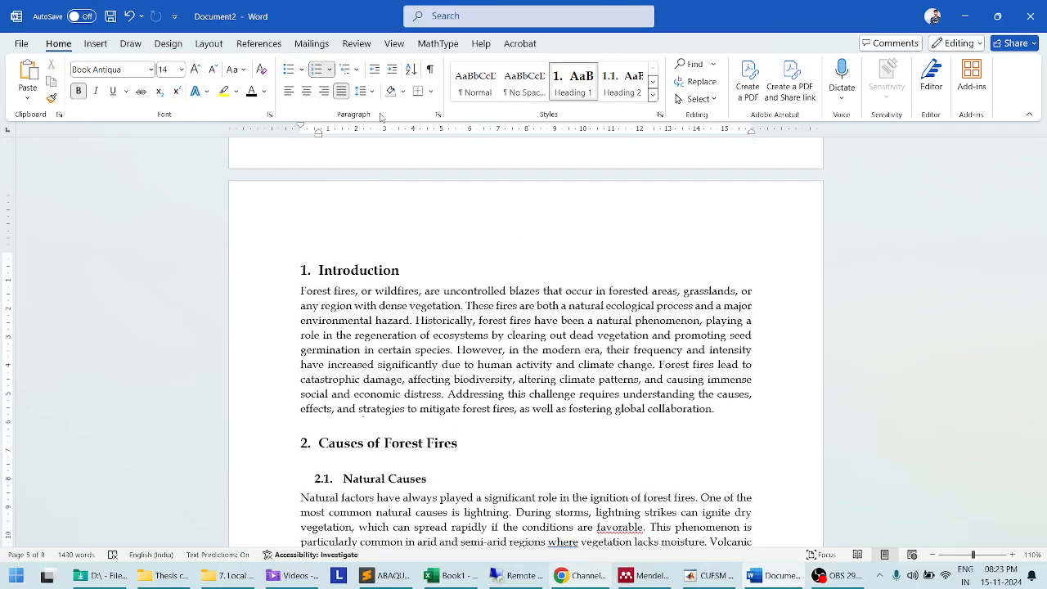
{"action": "left_click", "coordinate": [361, 91]}
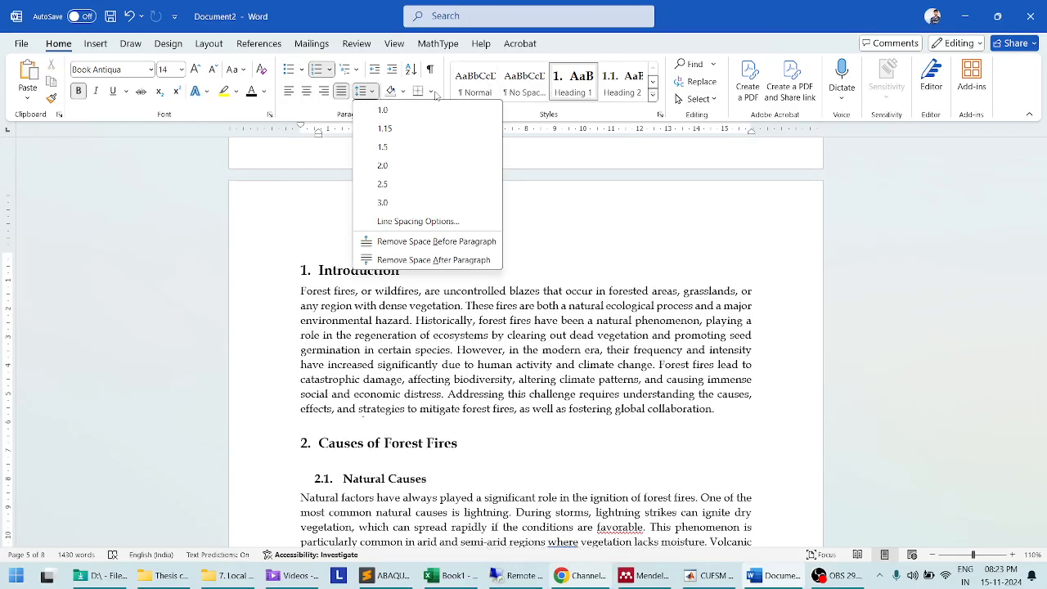
{"action": "left_click", "coordinate": [398, 223]}
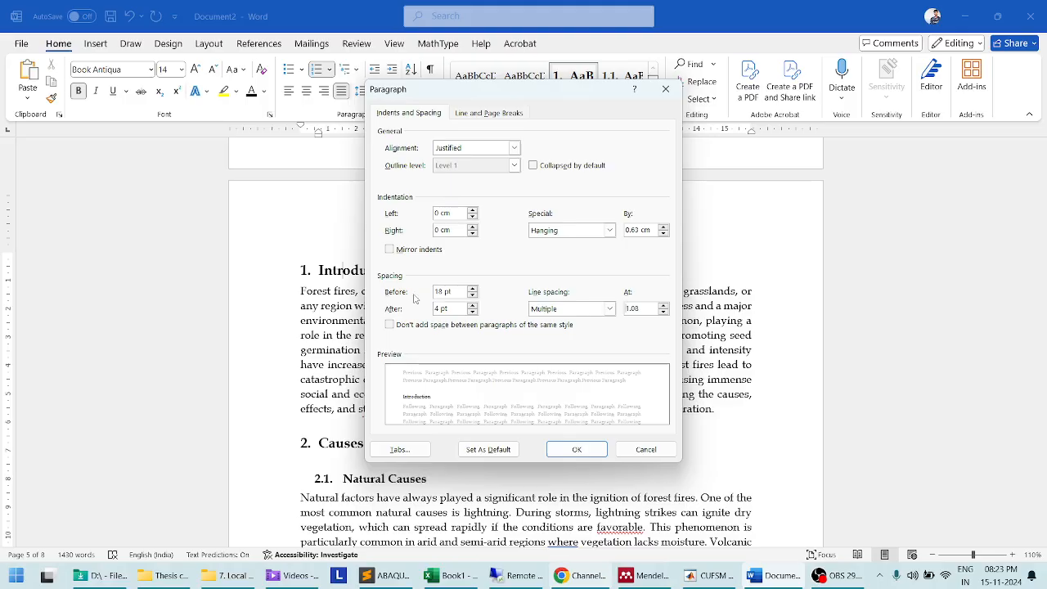
{"action": "left_click_drag", "start_coordinate": [540, 85], "coordinate": [590, 73]}
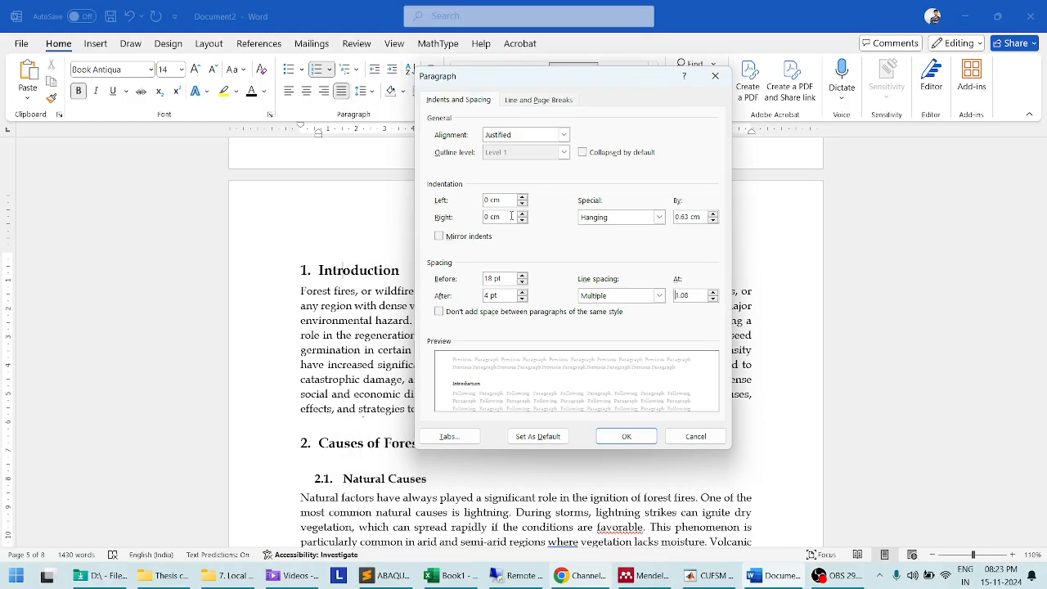
{"action": "left_click", "coordinate": [522, 283]}
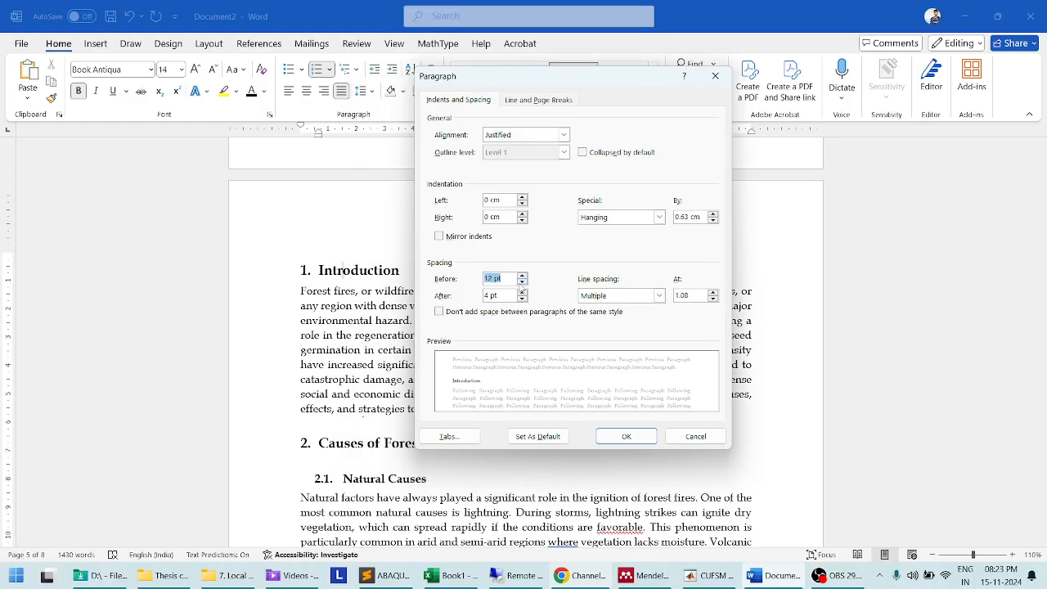
{"action": "left_click", "coordinate": [522, 291]}
{"action": "left_click", "coordinate": [522, 291]}
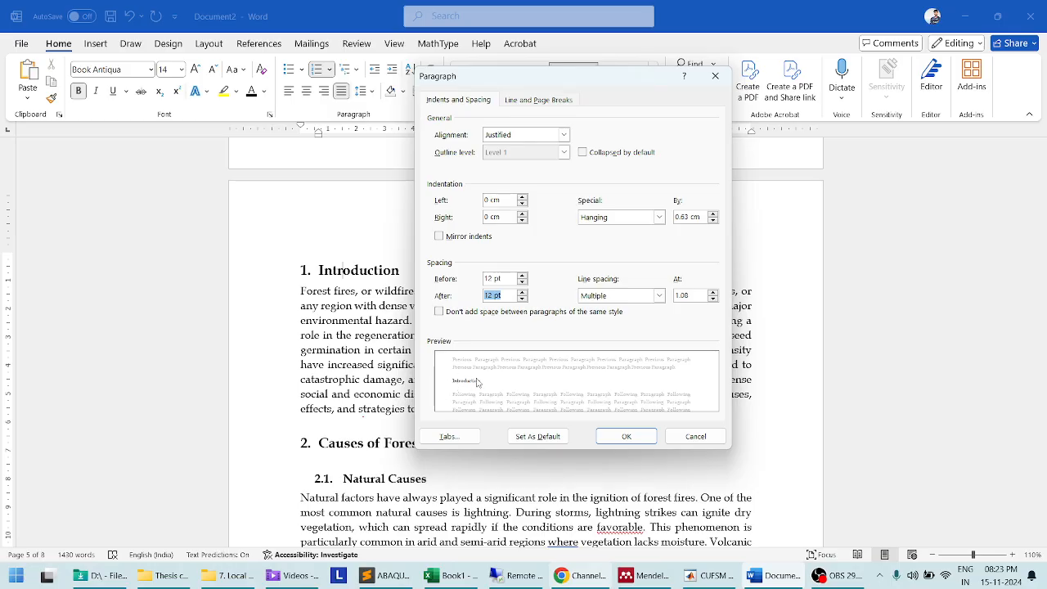
Try larger and smaller spacing after the "Introduction" heading, including 30 pt and 6 pt, and return it to 12 pt
{"action": "left_click", "coordinate": [522, 291]}
{"action": "left_click", "coordinate": [522, 292]}
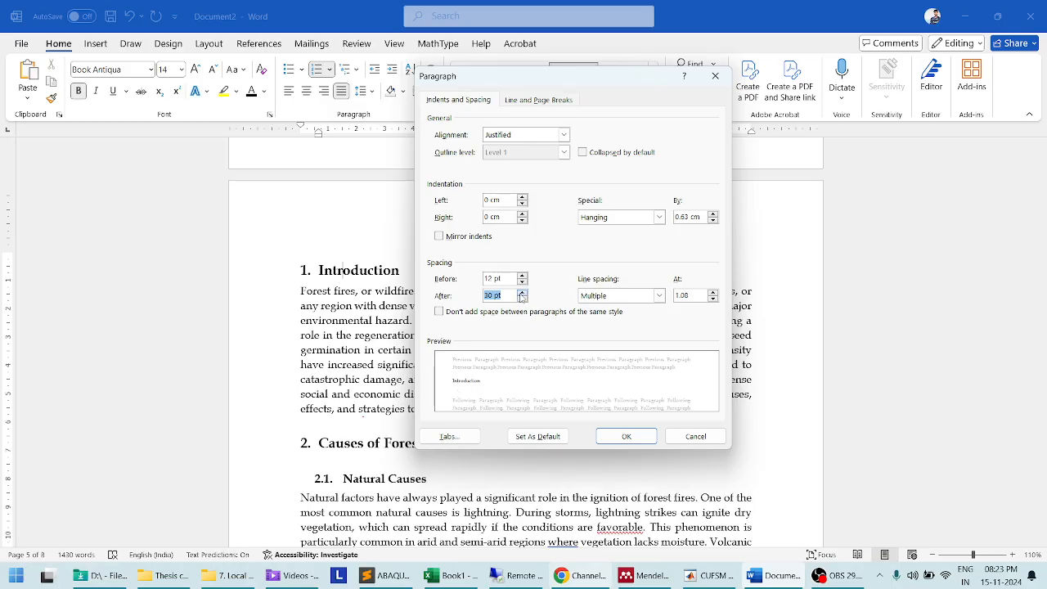
{"action": "left_click", "coordinate": [522, 291]}
{"action": "left_click", "coordinate": [523, 292]}
{"action": "left_click", "coordinate": [522, 291]}
{"action": "left_click", "coordinate": [522, 301]}
{"action": "left_click", "coordinate": [522, 300]}
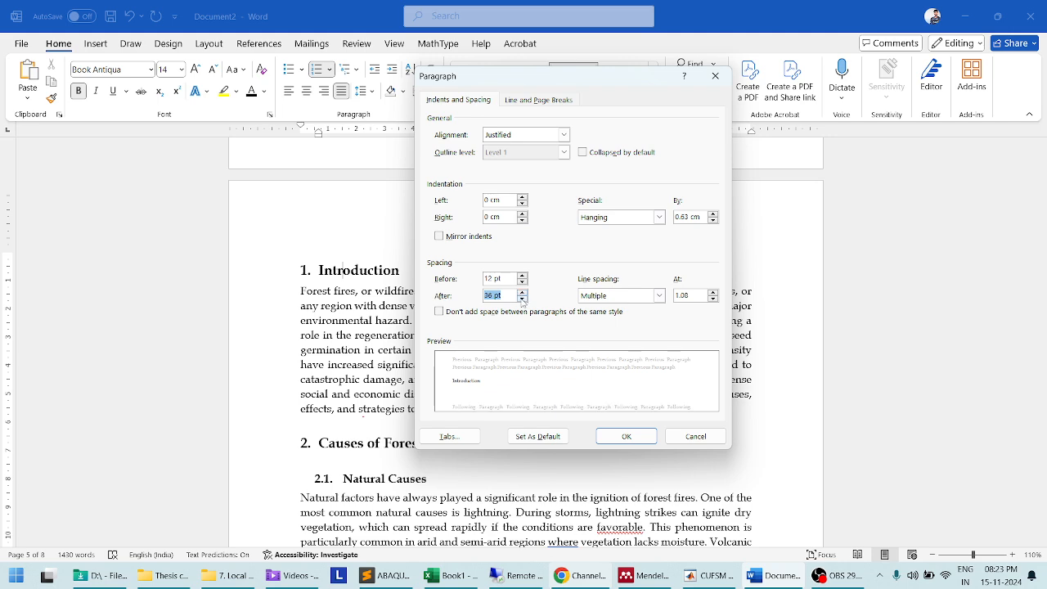
{"action": "left_click", "coordinate": [522, 300]}
{"action": "left_click", "coordinate": [522, 301]}
{"action": "left_click", "coordinate": [522, 300]}
{"action": "left_click", "coordinate": [522, 300]}
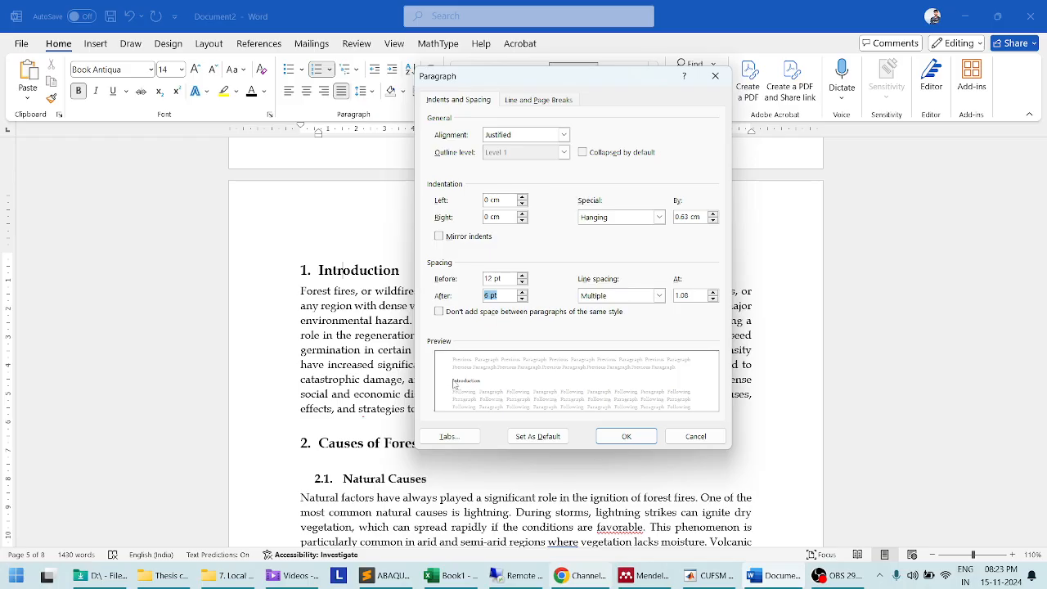
{"action": "left_click", "coordinate": [523, 292]}
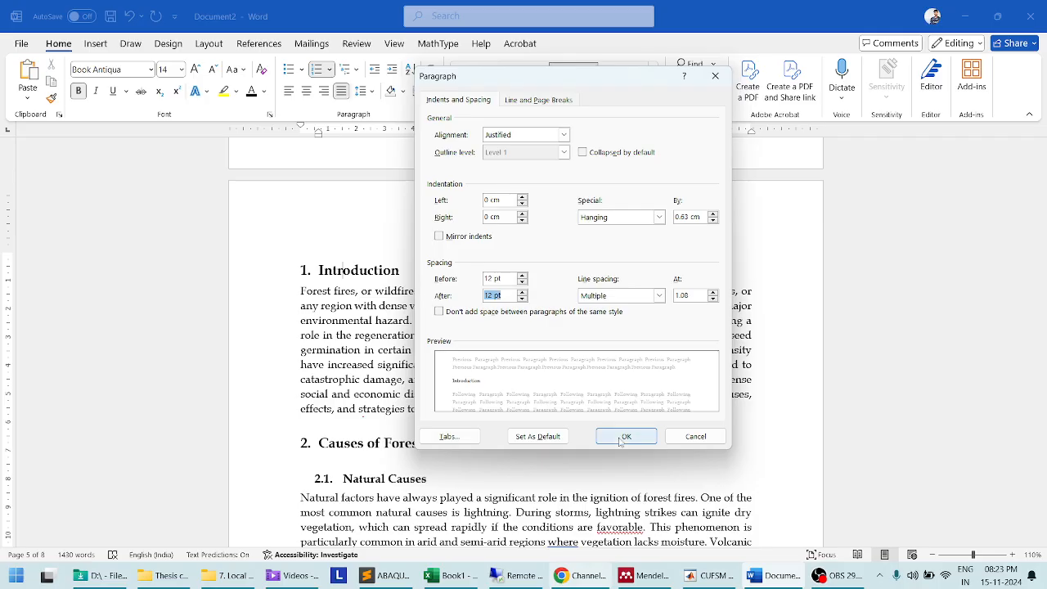
Apply the paragraph settings to the "Introduction" heading, keeping the Hanging special indent
{"action": "left_click", "coordinate": [614, 219]}
{"action": "left_click", "coordinate": [614, 219]}
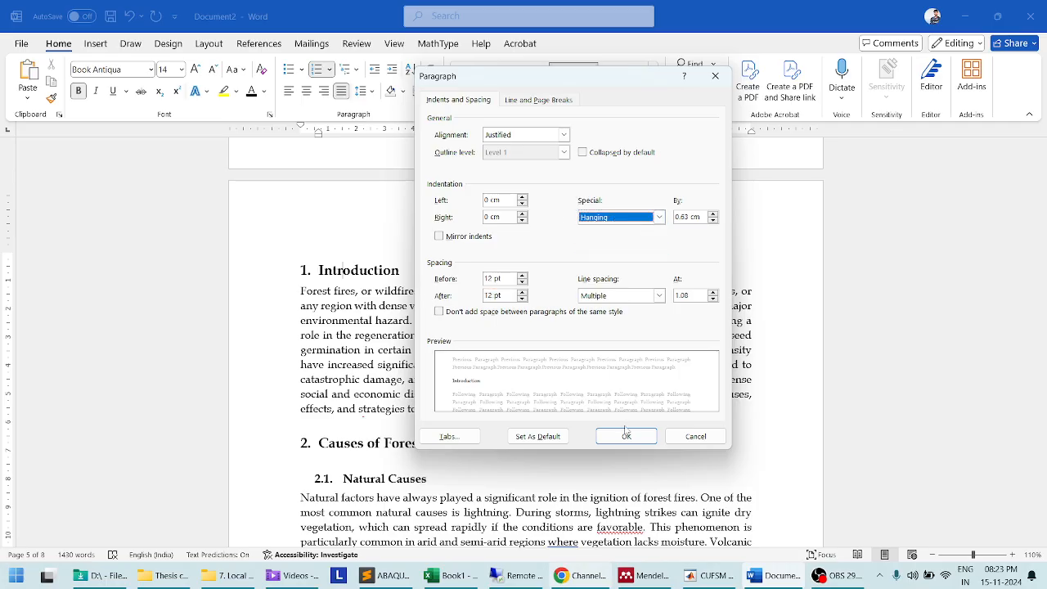
{"action": "left_click", "coordinate": [626, 436]}
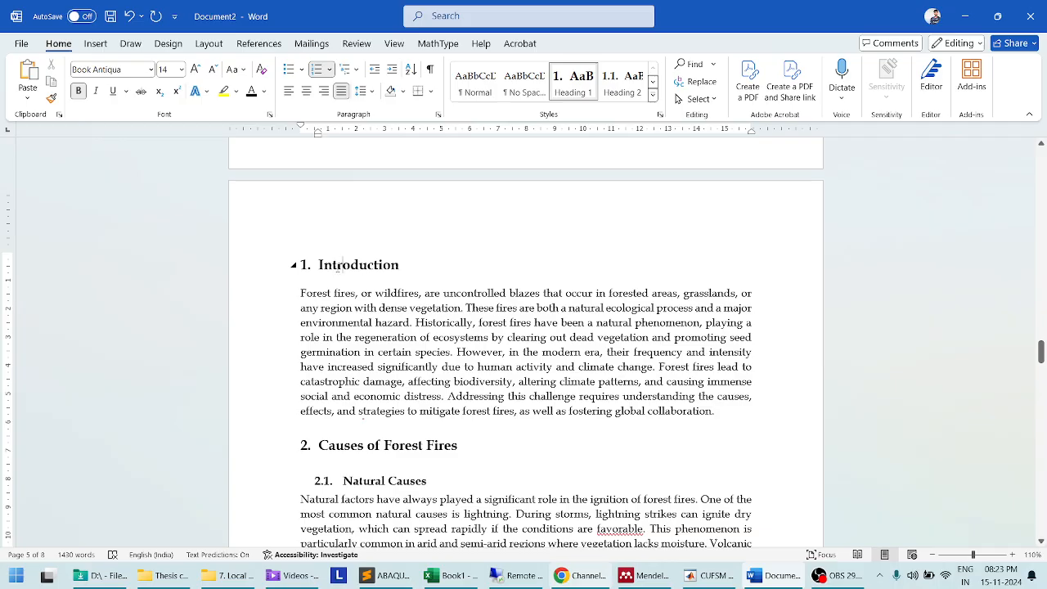
Update the Heading 1 style to match the formatting of the "Introduction" heading
{"action": "double_click", "coordinate": [337, 265]}
{"action": "key", "text": "End"}
{"action": "right_click", "coordinate": [573, 82]}
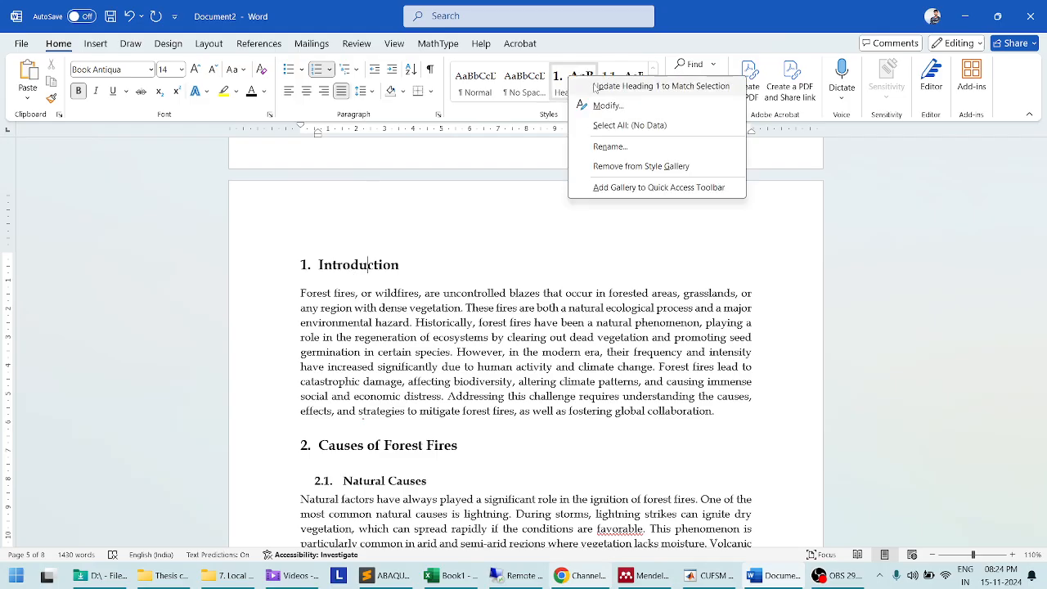
{"action": "left_click", "coordinate": [646, 87]}
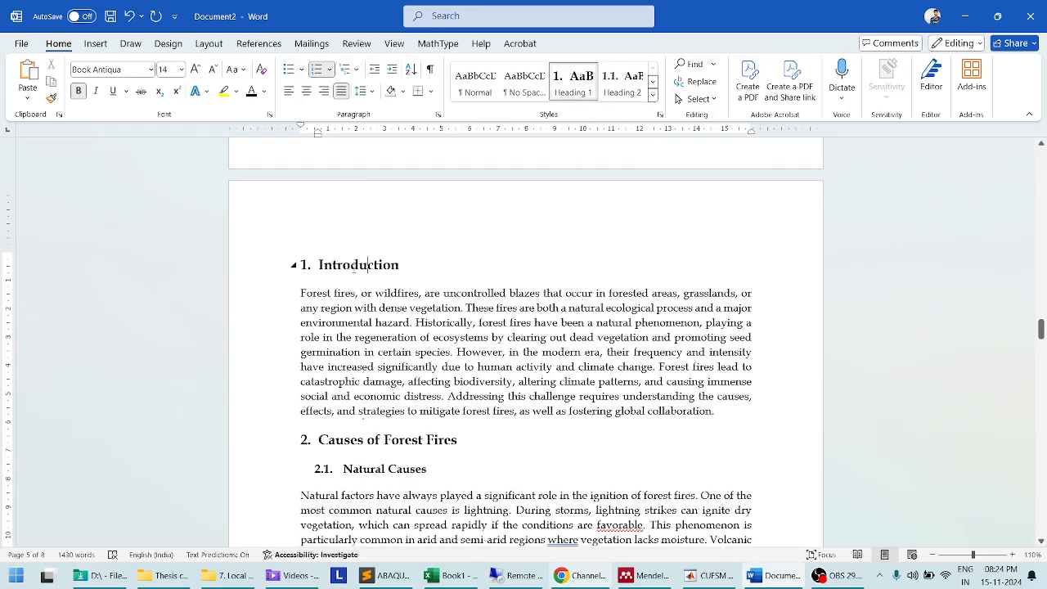
Reduce the paragraph spacing after the "Natural Causes" heading and apply the setting
{"action": "scroll", "coordinate": [478, 462], "scroll_direction": "down", "scroll_amount": 1}
{"action": "scroll", "coordinate": [388, 406], "scroll_direction": "down", "scroll_amount": 1}
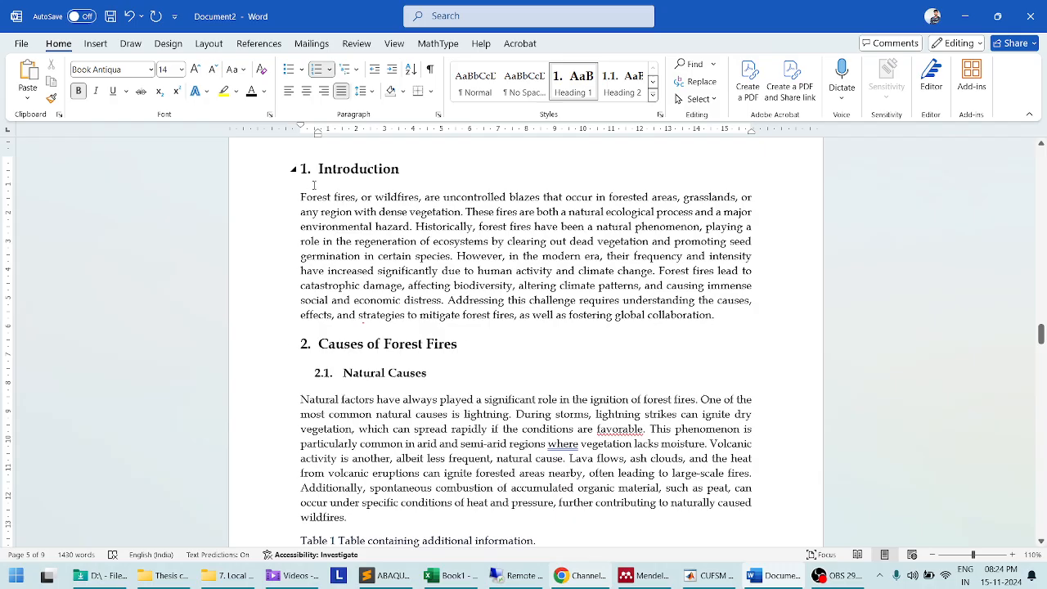
{"action": "left_click", "coordinate": [360, 376]}
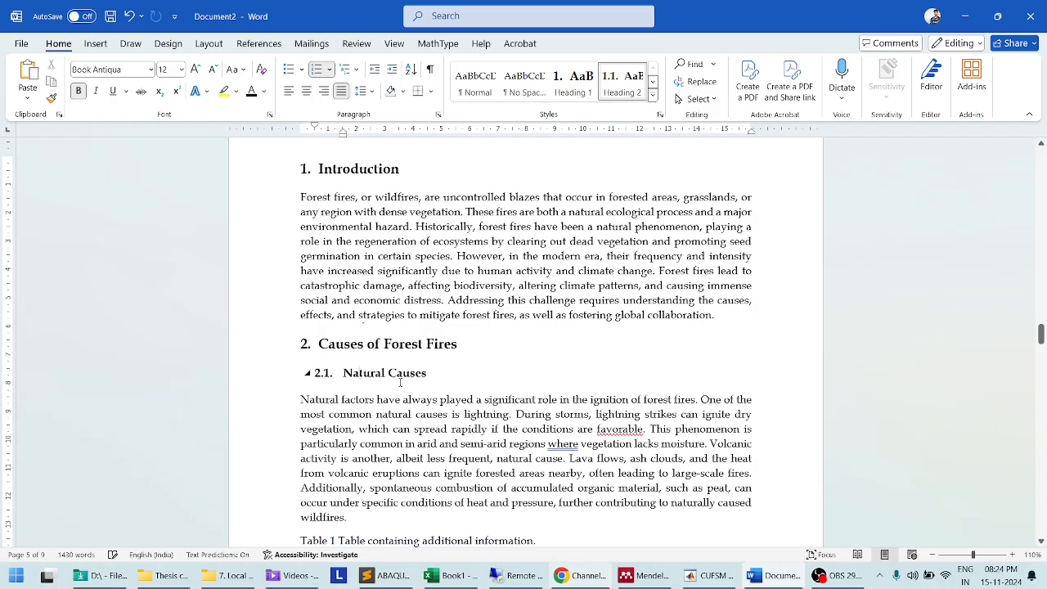
{"action": "left_click", "coordinate": [363, 91]}
{"action": "left_click", "coordinate": [388, 228]}
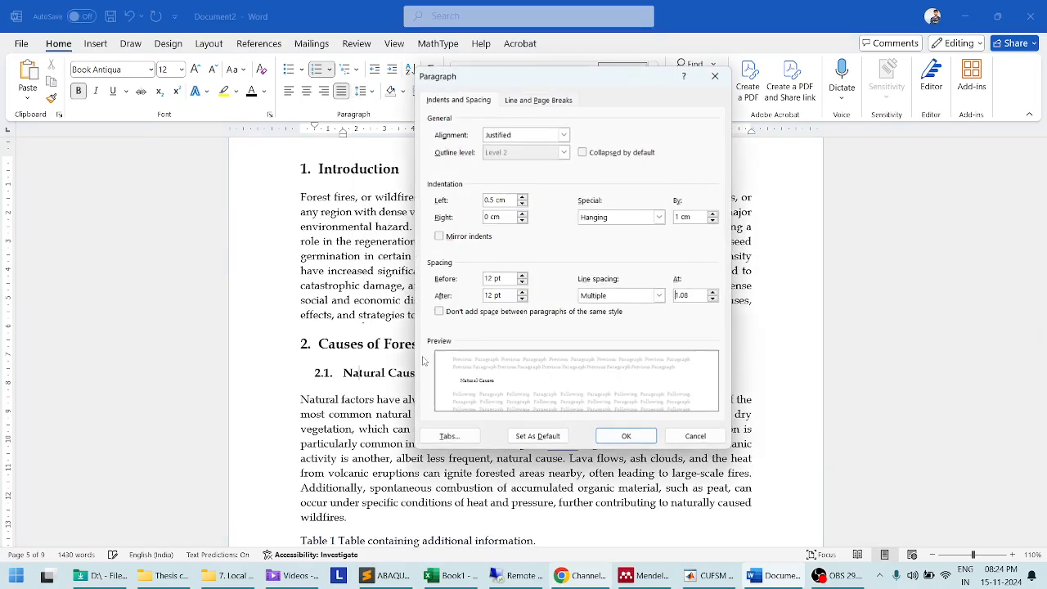
{"action": "left_click", "coordinate": [522, 299]}
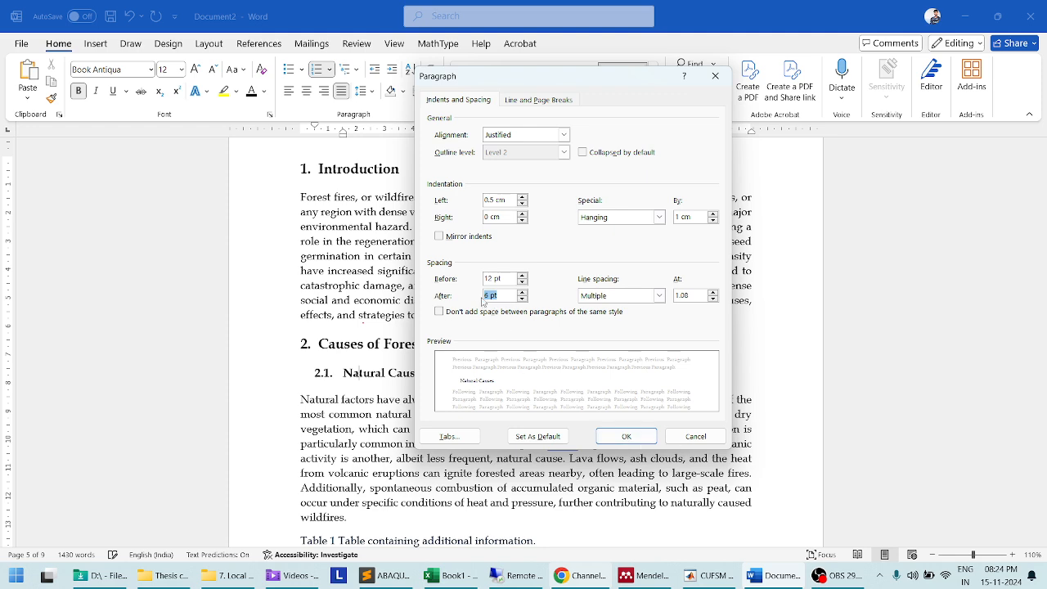
{"action": "left_click", "coordinate": [490, 295]}
{"action": "key", "text": "BackSpace"}
{"action": "left_click", "coordinate": [623, 437]}
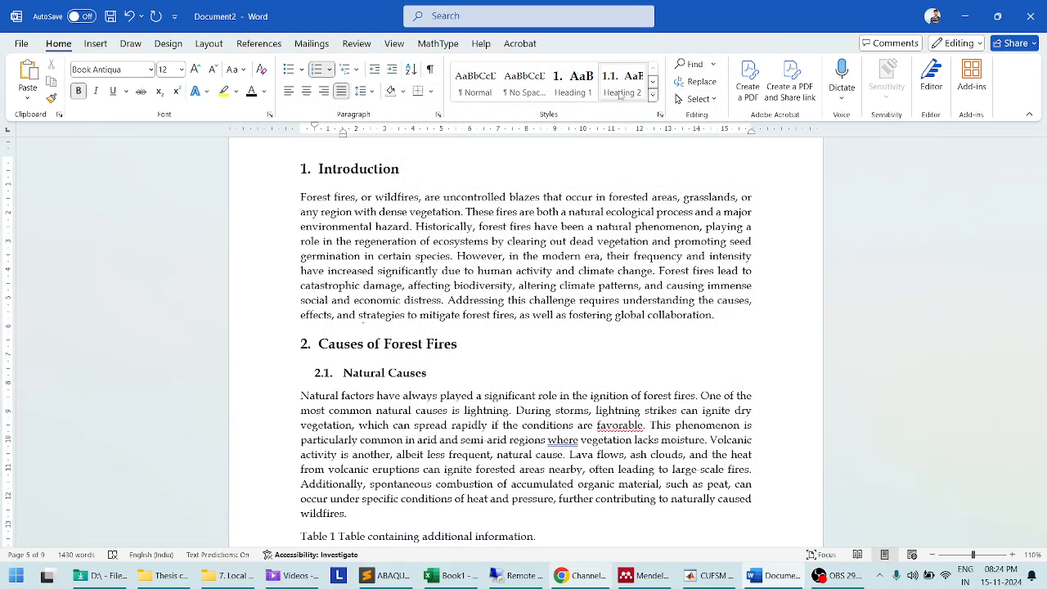
Update the Heading 2 style to match the formatting of the "Natural Causes" heading
{"action": "right_click", "coordinate": [624, 90]}
{"action": "left_click", "coordinate": [654, 93]}
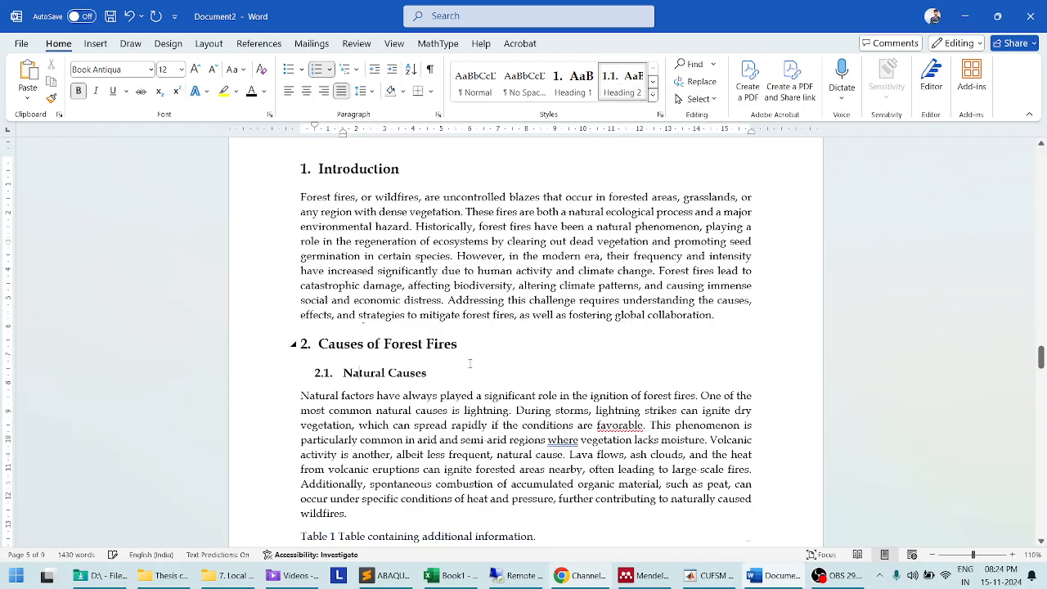
{"action": "scroll", "coordinate": [462, 348], "scroll_direction": "down", "scroll_amount": 4}
{"action": "scroll", "coordinate": [462, 348], "scroll_direction": "up", "scroll_amount": 4}
{"action": "scroll", "coordinate": [516, 290], "scroll_direction": "down", "scroll_amount": 2}
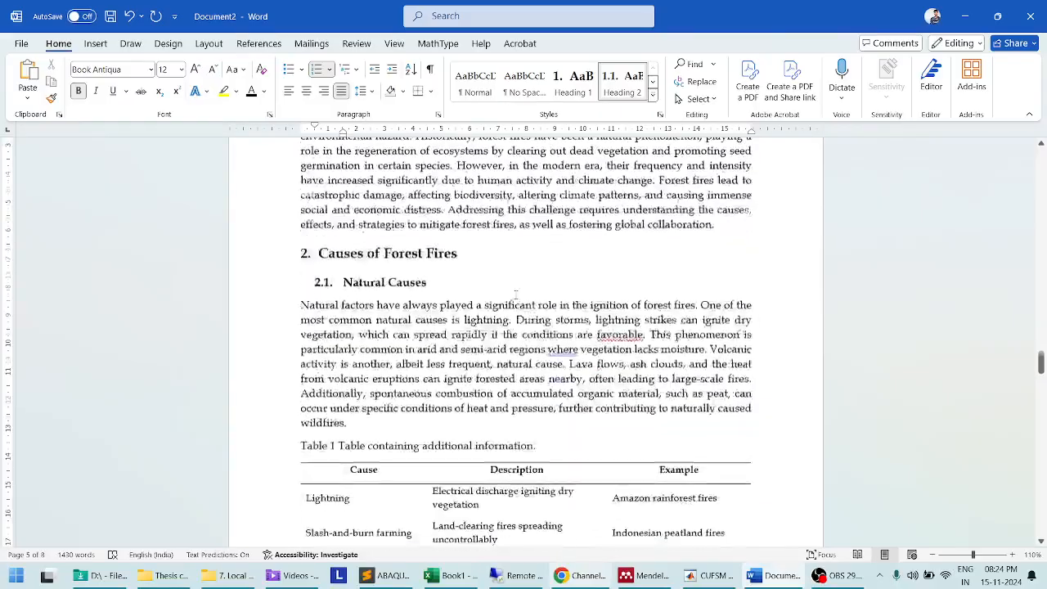
Set the "Table 2" caption's paragraph spacing to 12 pt before and 6 pt after
{"action": "scroll", "coordinate": [516, 291], "scroll_direction": "down", "scroll_amount": 15}
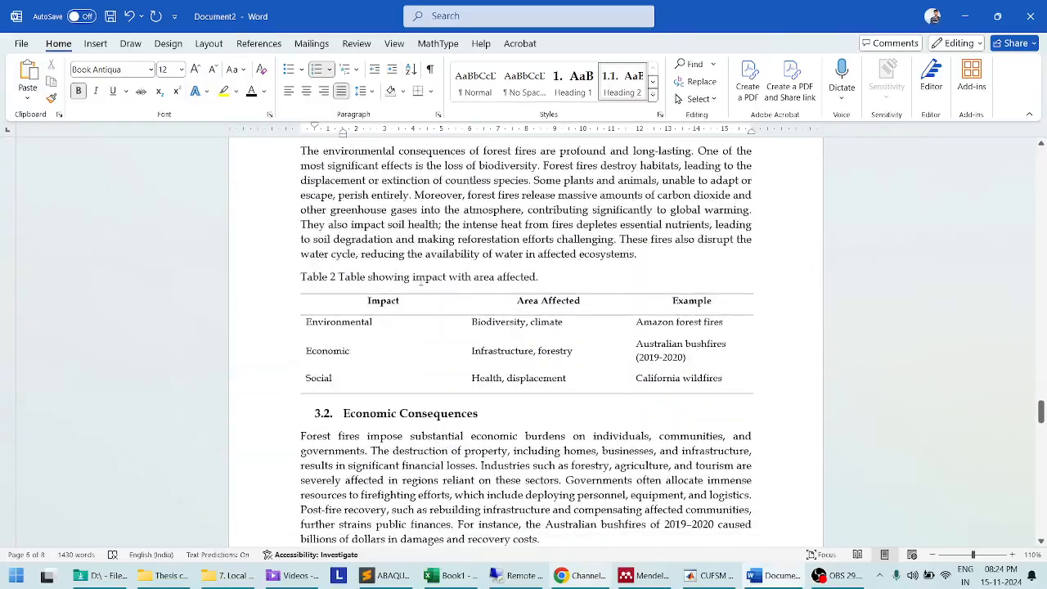
{"action": "scroll", "coordinate": [421, 281], "scroll_direction": "up", "scroll_amount": 3}
{"action": "scroll", "coordinate": [491, 327], "scroll_direction": "down", "scroll_amount": 4}
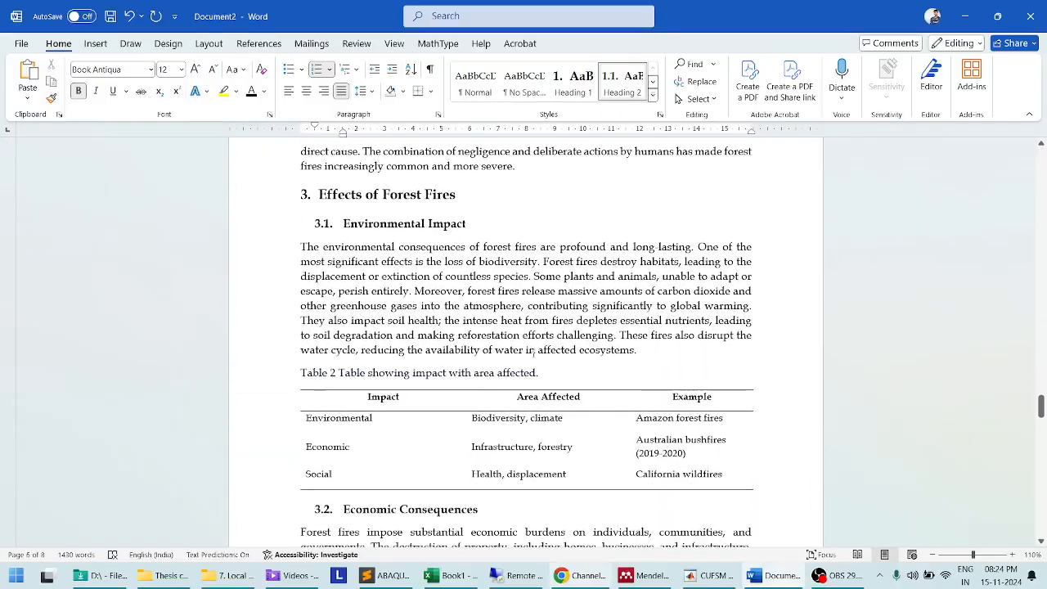
{"action": "left_click", "coordinate": [450, 278]}
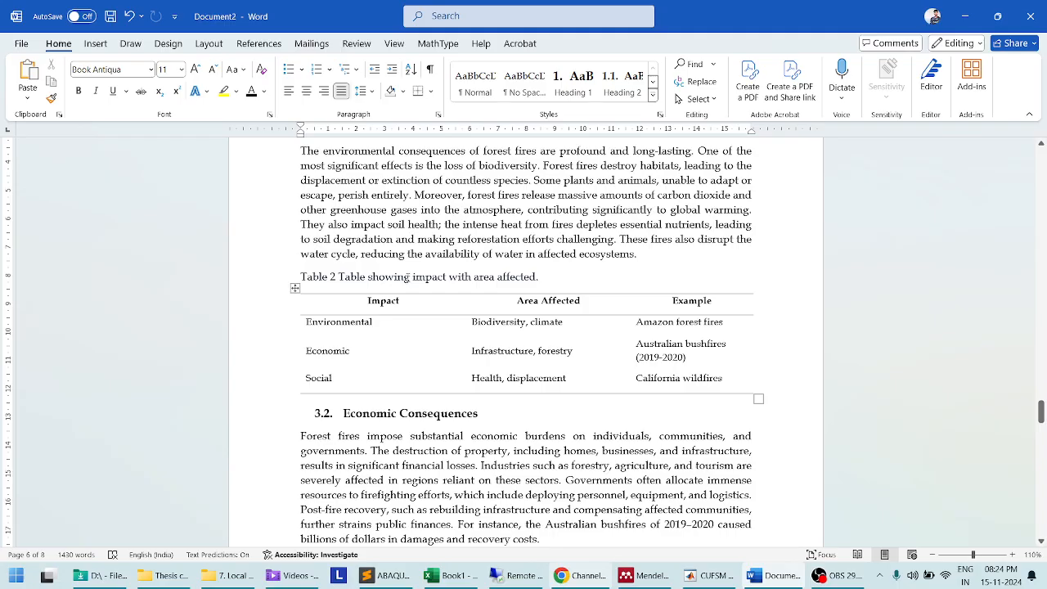
{"action": "left_click", "coordinate": [362, 91]}
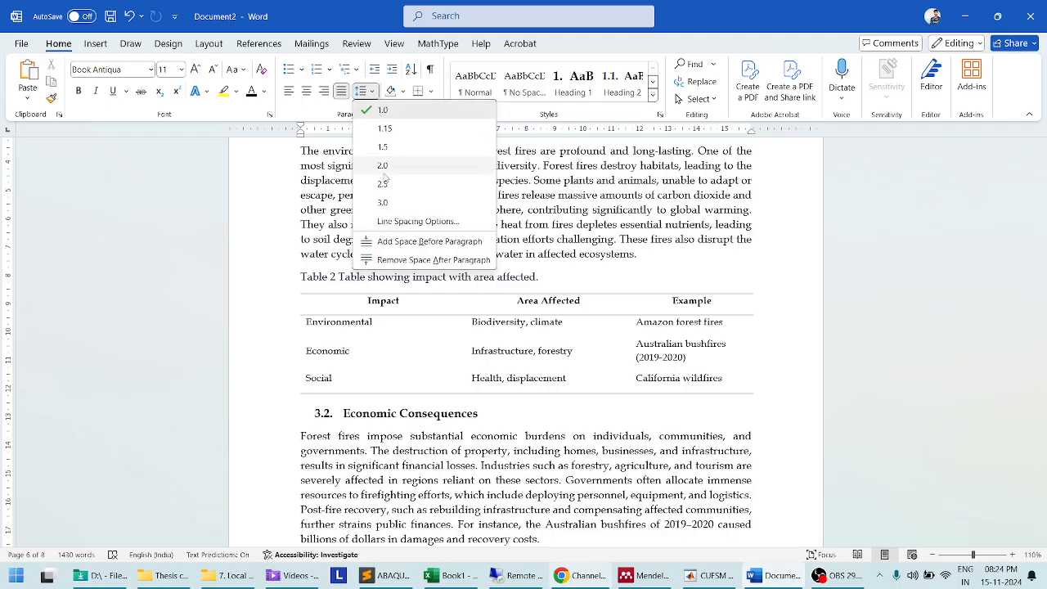
{"action": "left_click", "coordinate": [382, 223]}
{"action": "left_click", "coordinate": [523, 276]}
{"action": "left_click", "coordinate": [523, 276]}
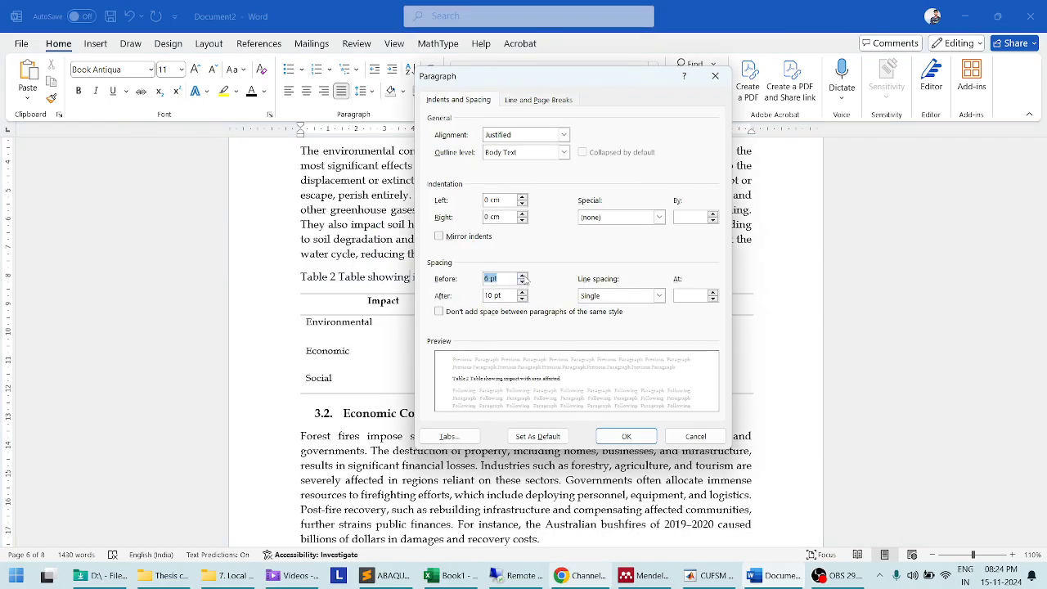
{"action": "left_click", "coordinate": [522, 299]}
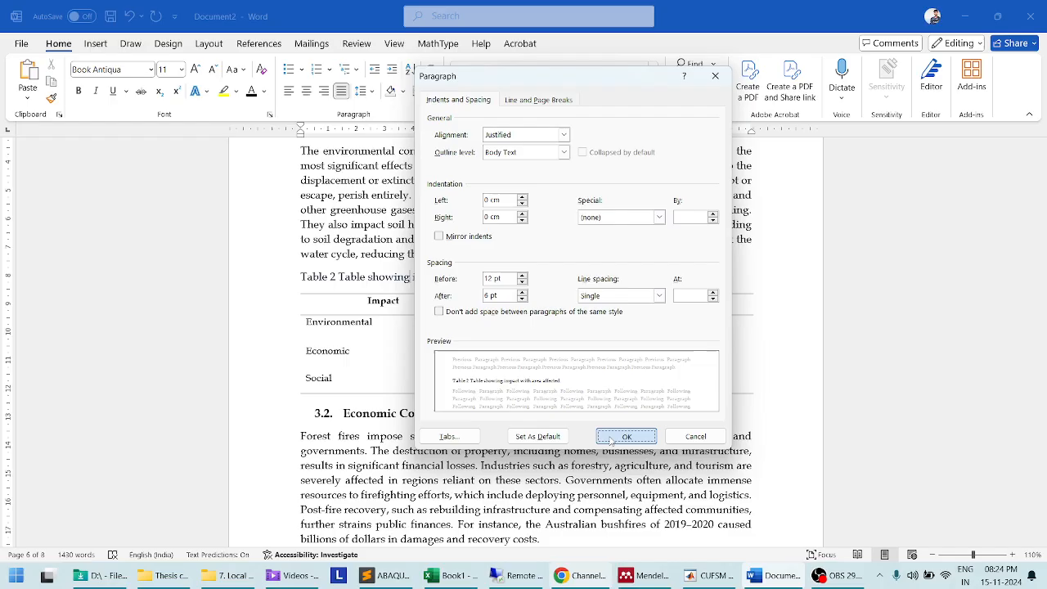
{"action": "left_click", "coordinate": [626, 436]}
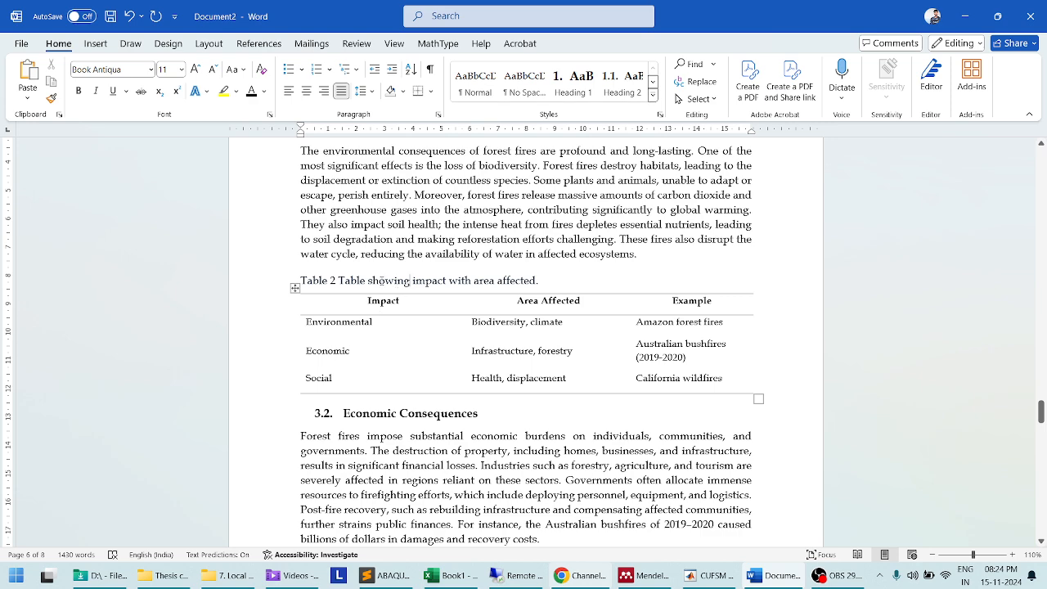
Update the caption's style in the style gallery to match the formatting of the "Table 2" caption
{"action": "left_click", "coordinate": [652, 95]}
{"action": "right_click", "coordinate": [585, 239]}
{"action": "left_click", "coordinate": [615, 245]}
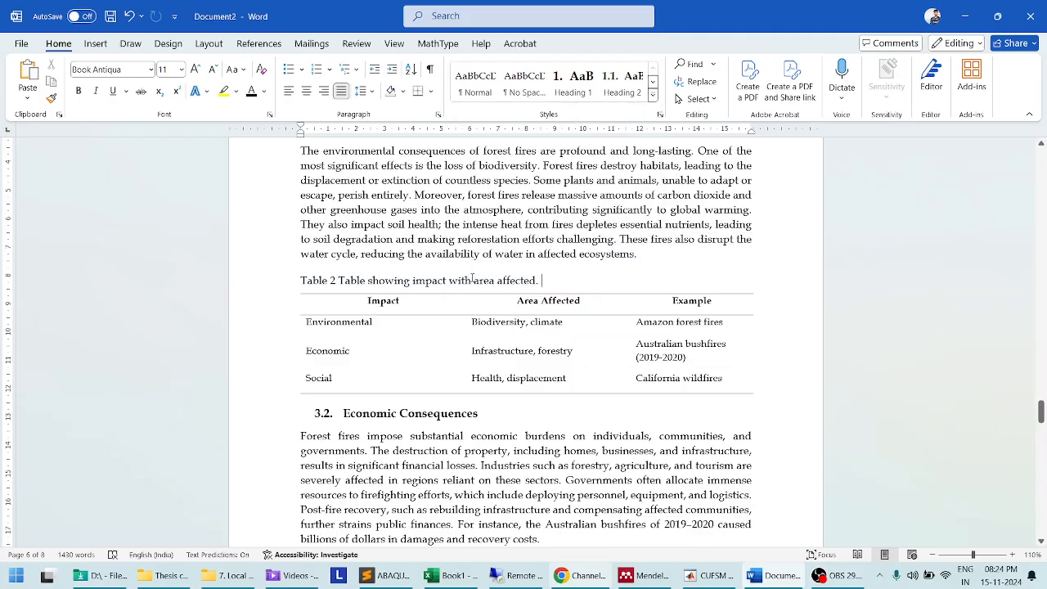
Center the "Figure 1 Firefighters doing their work." caption below its picture
{"action": "scroll", "coordinate": [464, 263], "scroll_direction": "down", "scroll_amount": 10}
{"action": "scroll", "coordinate": [464, 264], "scroll_direction": "up", "scroll_amount": 3}
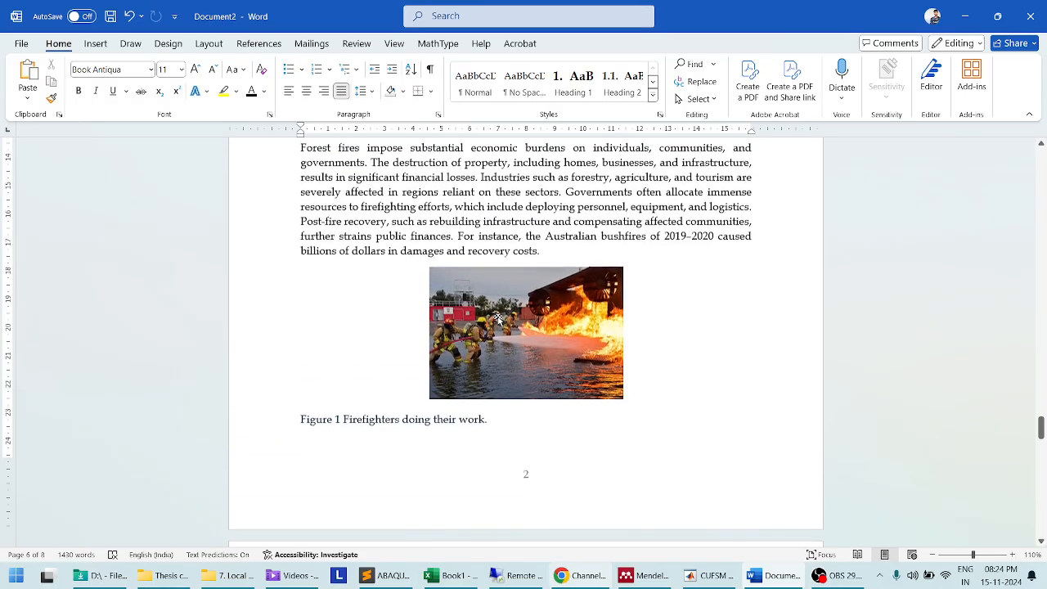
{"action": "scroll", "coordinate": [463, 297], "scroll_direction": "down", "scroll_amount": 4}
{"action": "left_click", "coordinate": [407, 228]}
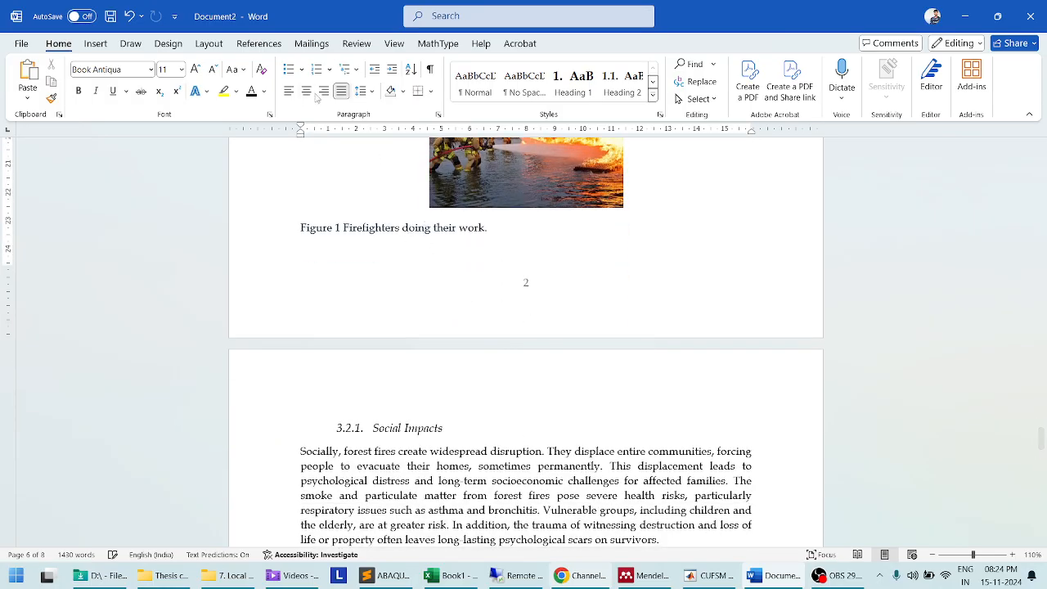
{"action": "key", "text": "ctrl+e"}
Center the "Figure 2 Building exposed to fire." caption below its picture
{"action": "scroll", "coordinate": [498, 397], "scroll_direction": "down", "scroll_amount": 5}
{"action": "scroll", "coordinate": [498, 397], "scroll_direction": "down", "scroll_amount": 4}
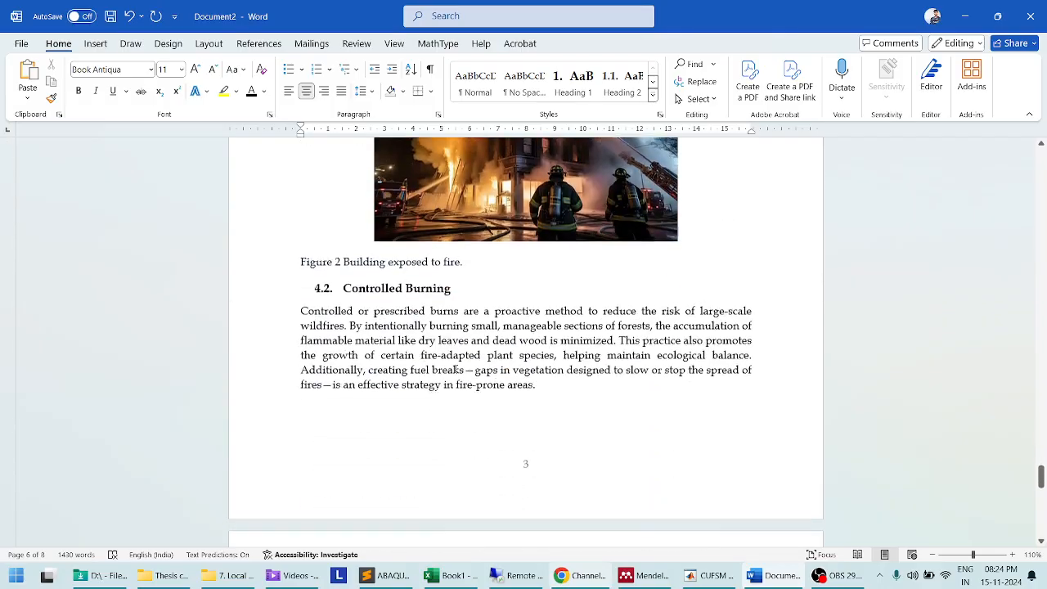
{"action": "left_click", "coordinate": [400, 260]}
{"action": "left_click", "coordinate": [307, 91]}
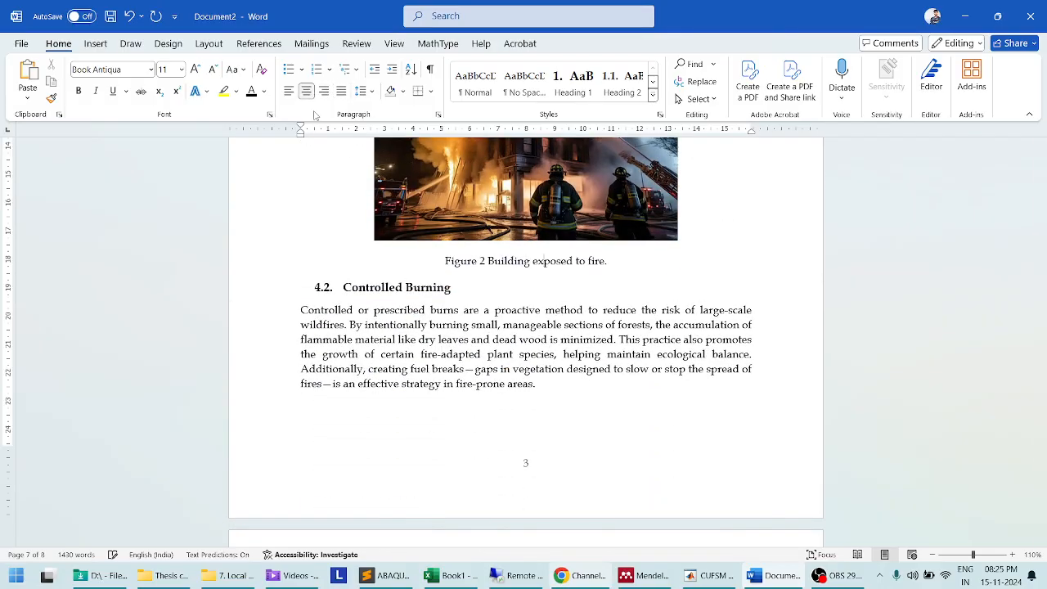
{"action": "scroll", "coordinate": [515, 223], "scroll_direction": "up", "scroll_amount": 4}
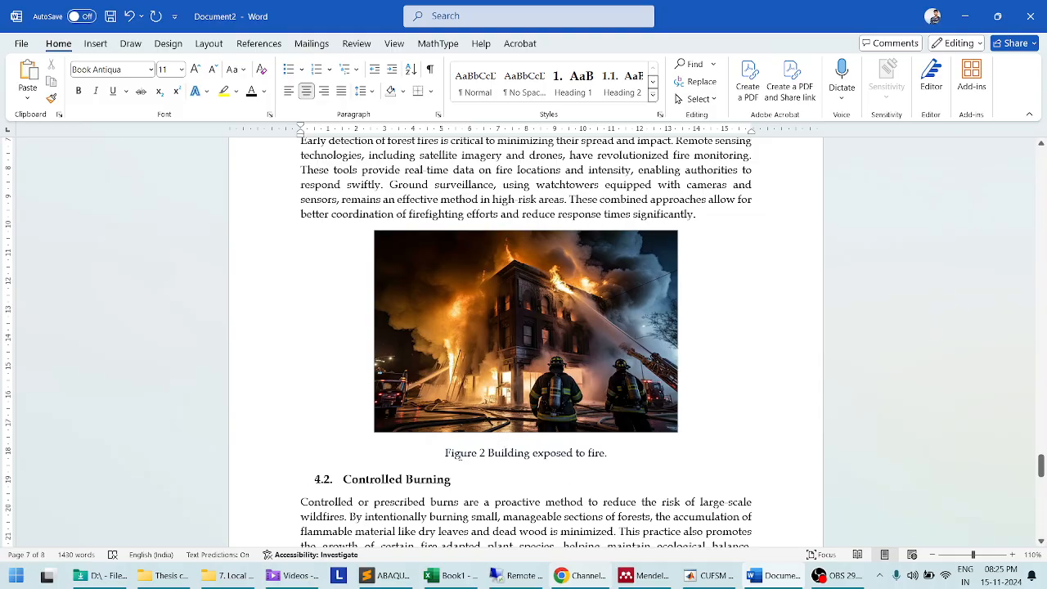
Delete the stray "b" at the end of the Conclusion paragraph
{"action": "scroll", "coordinate": [586, 421], "scroll_direction": "down", "scroll_amount": 15}
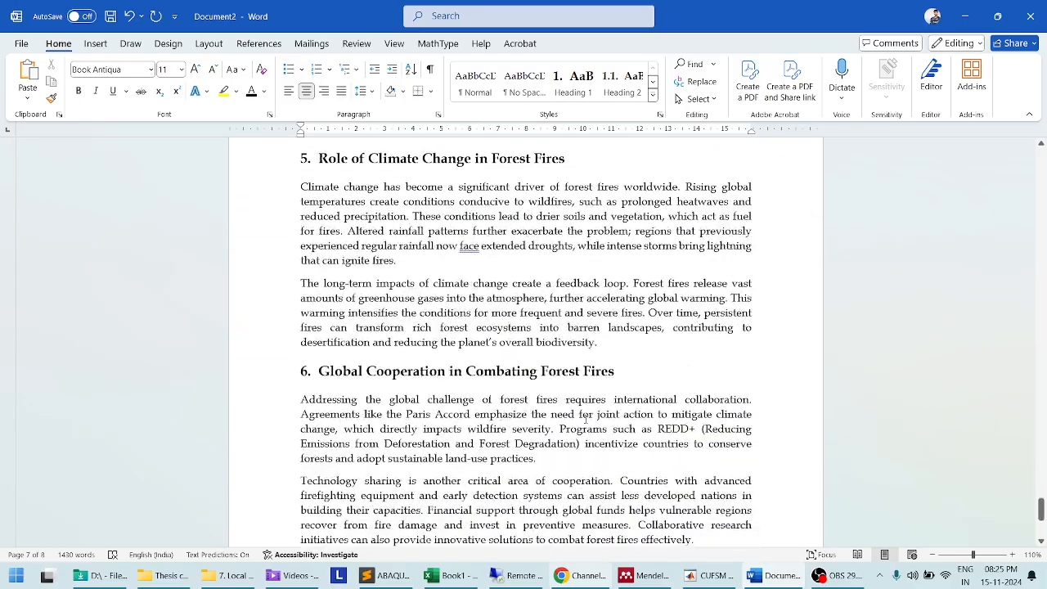
{"action": "scroll", "coordinate": [585, 422], "scroll_direction": "down", "scroll_amount": 2}
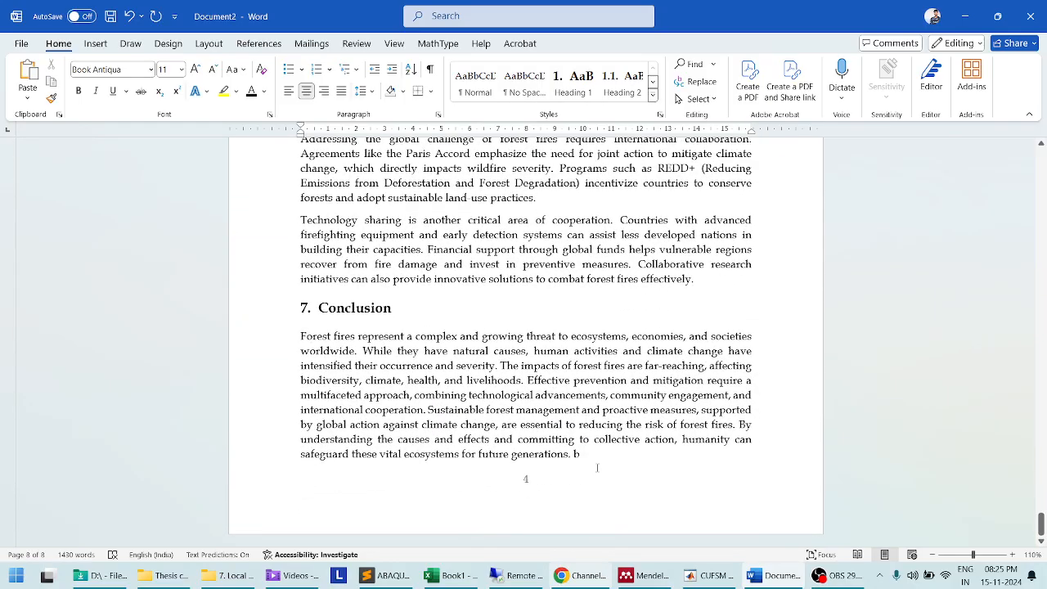
{"action": "left_click", "coordinate": [594, 458]}
{"action": "key", "text": "BackSpace"}
Review the spacing of headings, captions and figures from the Conclusion back to the Introduction section
{"action": "scroll", "coordinate": [491, 294], "scroll_direction": "up", "scroll_amount": 17}
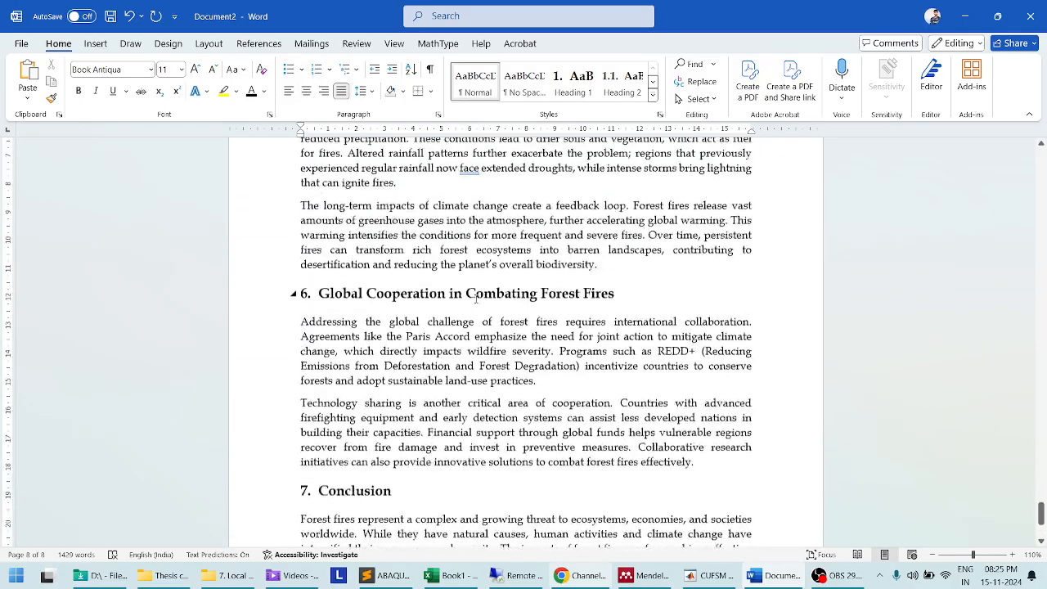
{"action": "scroll", "coordinate": [477, 297], "scroll_direction": "up", "scroll_amount": 3}
{"action": "scroll", "coordinate": [476, 297], "scroll_direction": "down", "scroll_amount": 4}
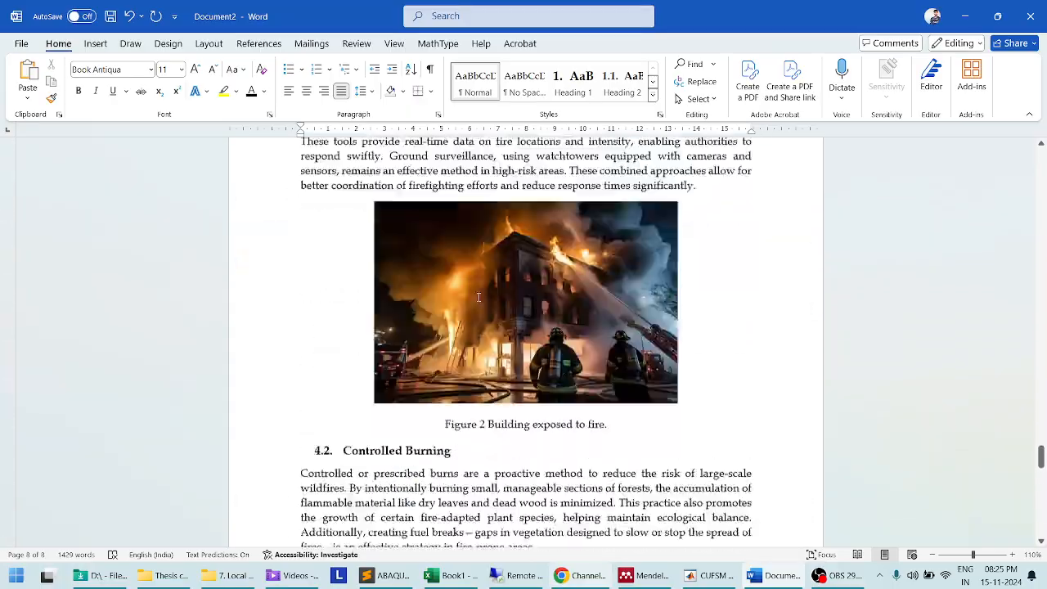
{"action": "scroll", "coordinate": [476, 297], "scroll_direction": "up", "scroll_amount": 15}
{"action": "scroll", "coordinate": [479, 297], "scroll_direction": "up", "scroll_amount": 15}
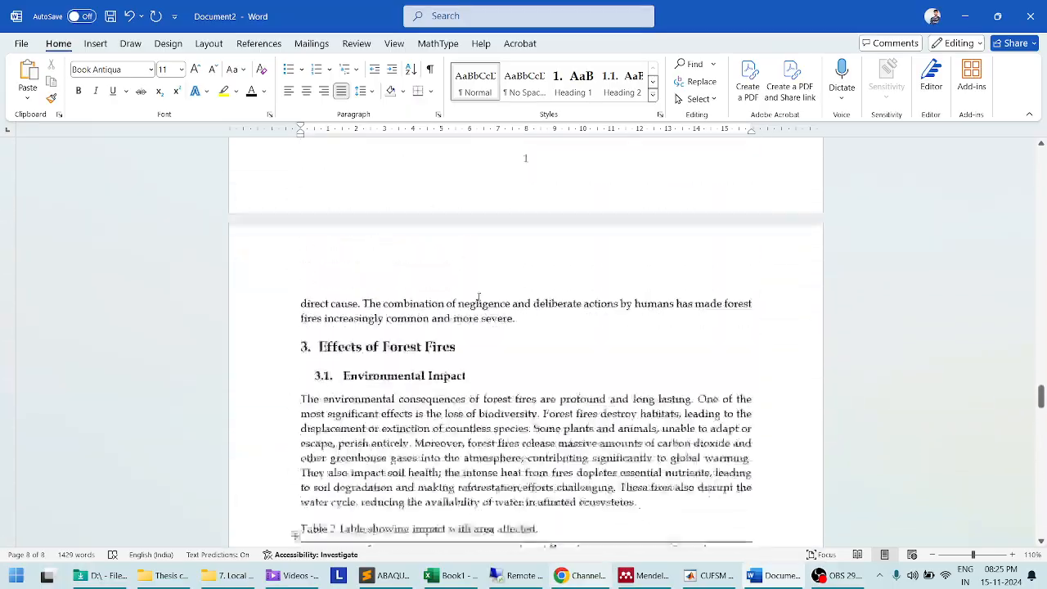
{"action": "scroll", "coordinate": [479, 297], "scroll_direction": "up", "scroll_amount": 6}
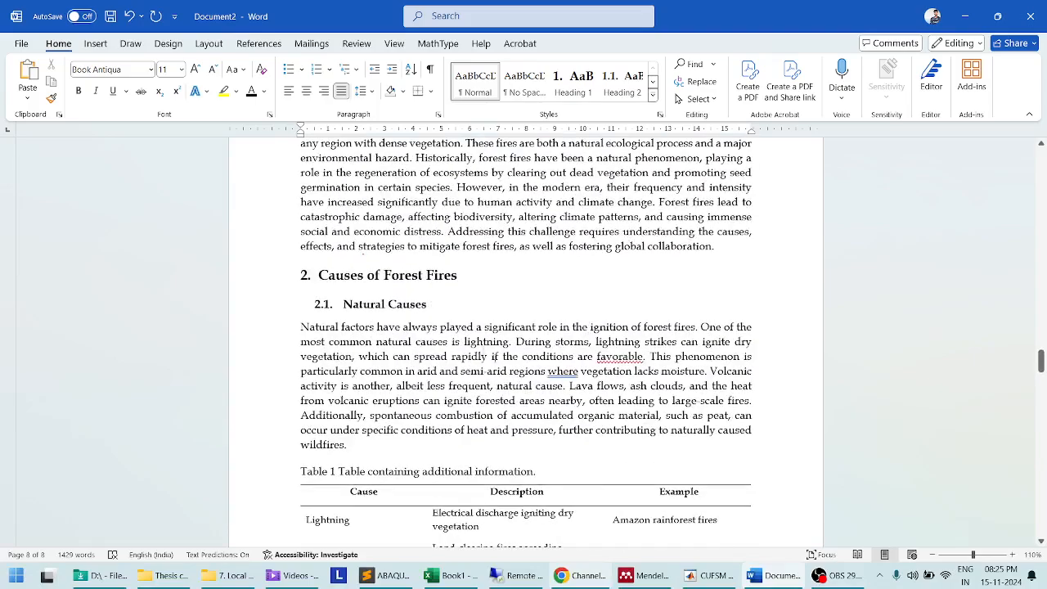
{"action": "scroll", "coordinate": [478, 297], "scroll_direction": "down", "scroll_amount": 4}
{"action": "scroll", "coordinate": [384, 253], "scroll_direction": "up", "scroll_amount": 7}
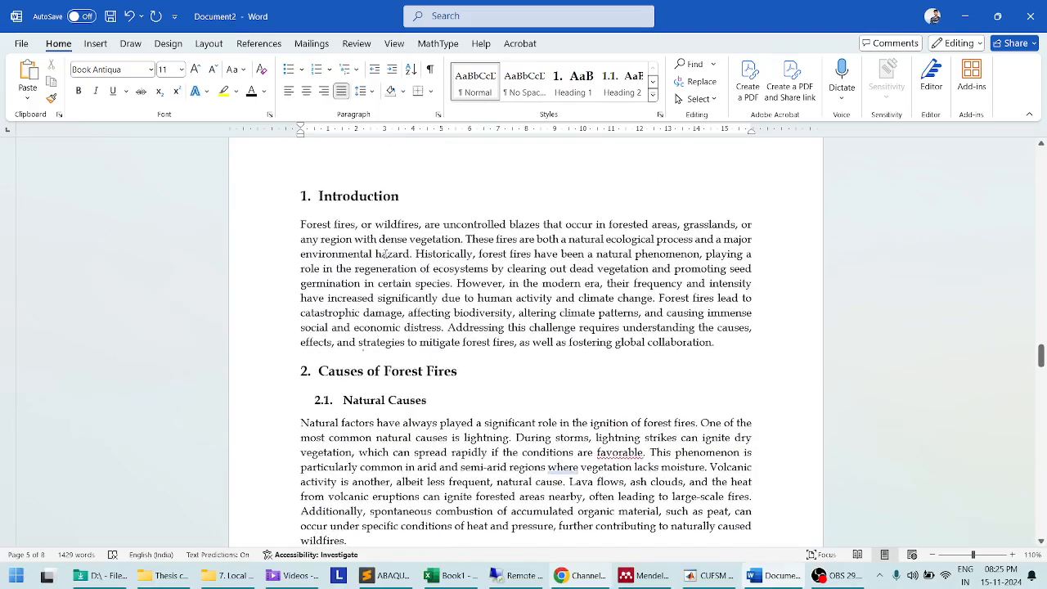
Try line spacings of 1.5 and 1.15 on the Introduction body paragraph and settle on 1.5
{"action": "left_click_drag", "start_coordinate": [305, 226], "coordinate": [348, 283]}
{"action": "left_click", "coordinate": [363, 93]}
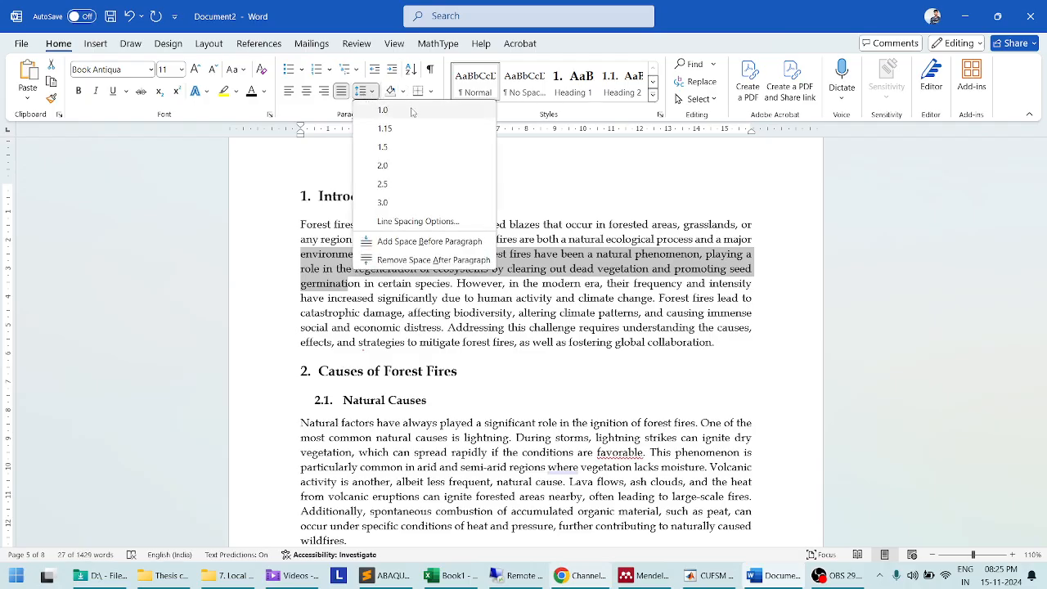
{"action": "left_click", "coordinate": [383, 149]}
{"action": "left_click", "coordinate": [364, 91]}
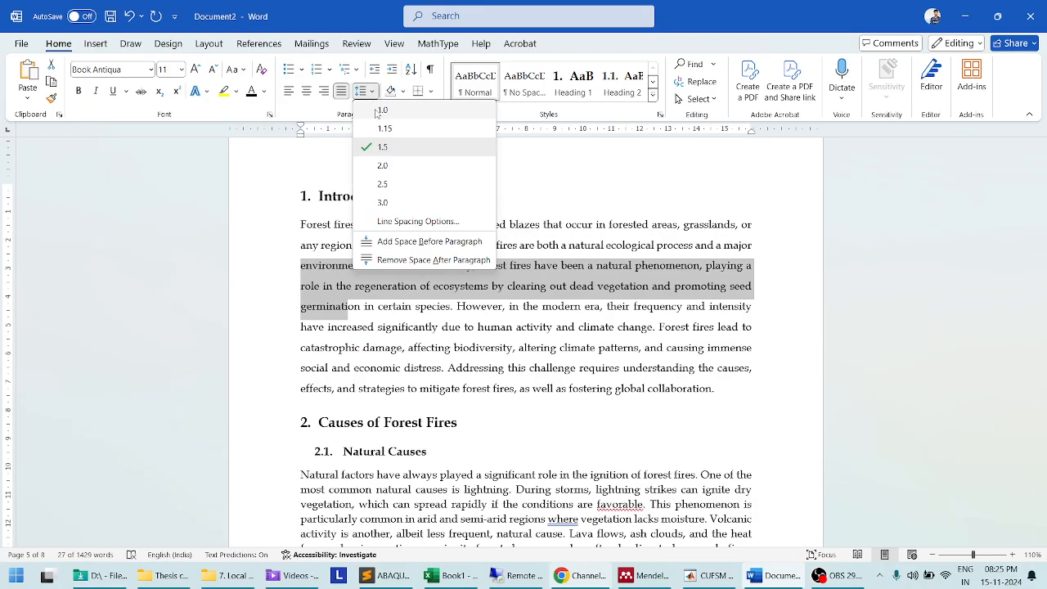
{"action": "left_click", "coordinate": [384, 128]}
{"action": "left_click", "coordinate": [363, 91]}
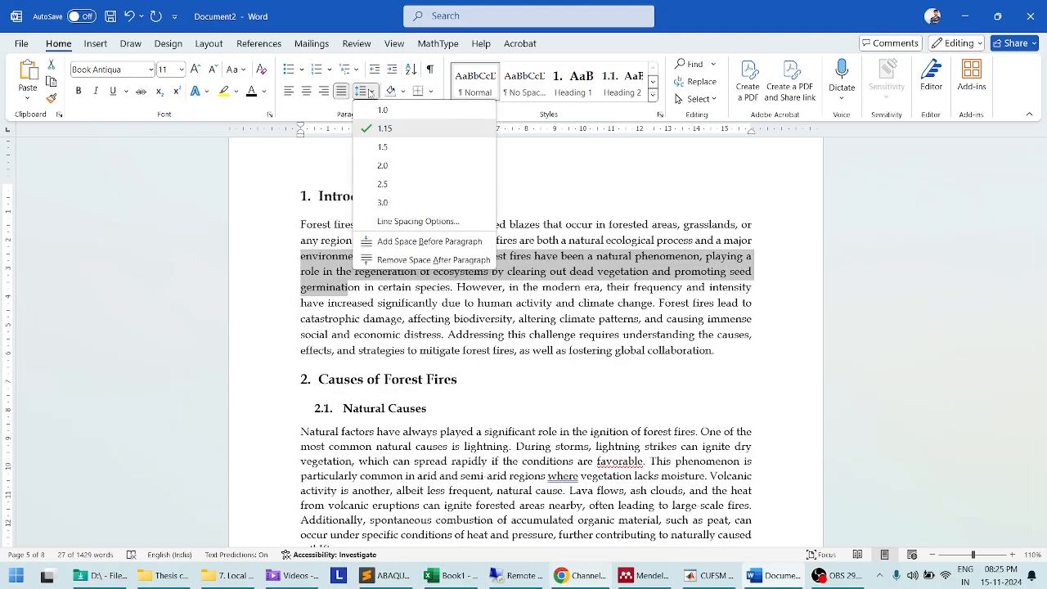
{"action": "left_click", "coordinate": [379, 149]}
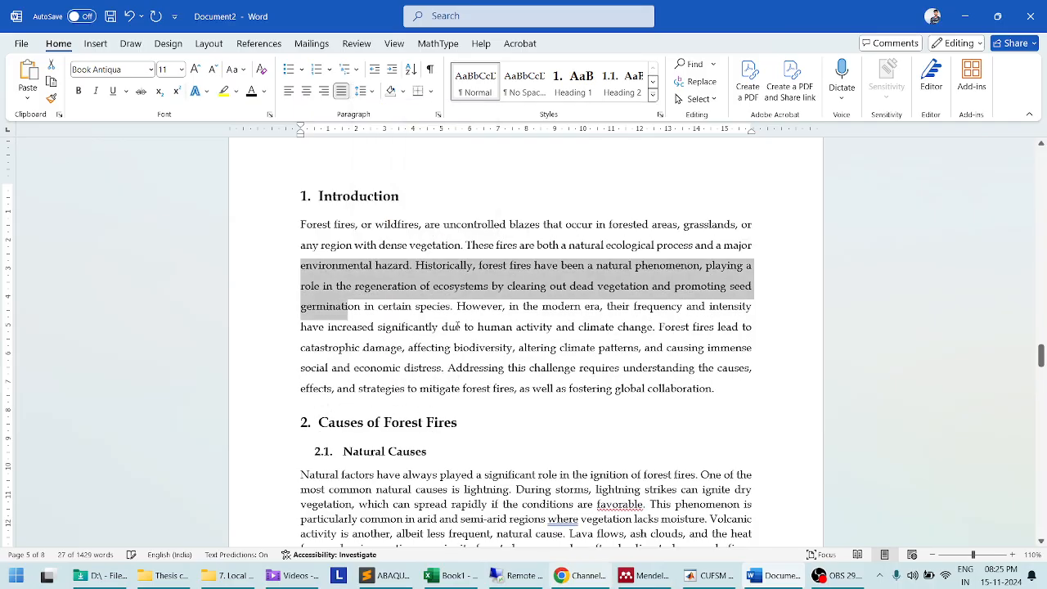
Update the Normal style to match the Introduction body paragraph's formatting and check the body text
{"action": "left_click", "coordinate": [435, 303]}
{"action": "left_click_drag", "start_coordinate": [412, 328], "coordinate": [402, 245]}
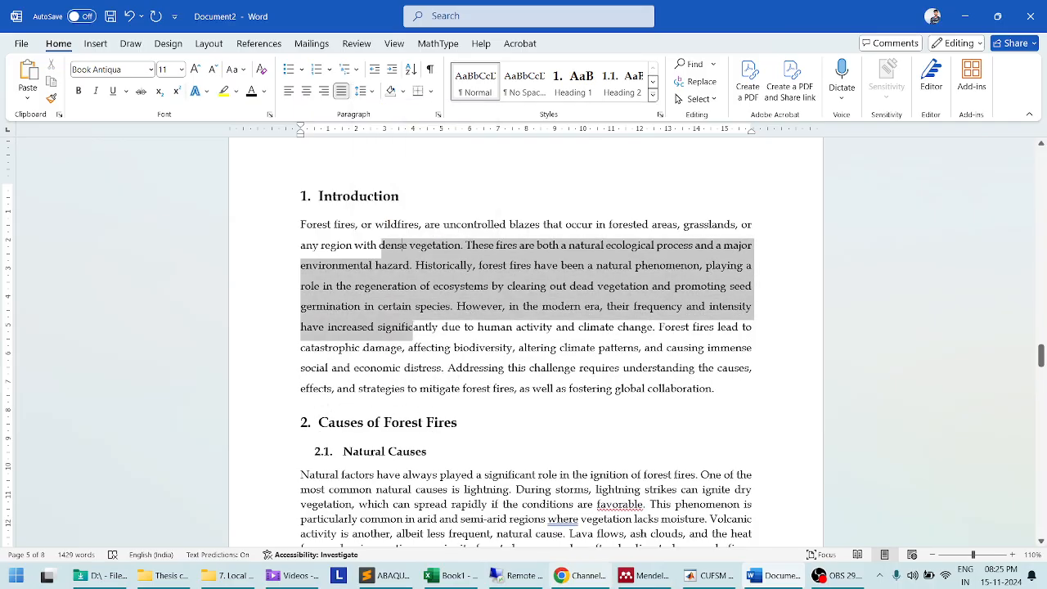
{"action": "right_click", "coordinate": [478, 87]}
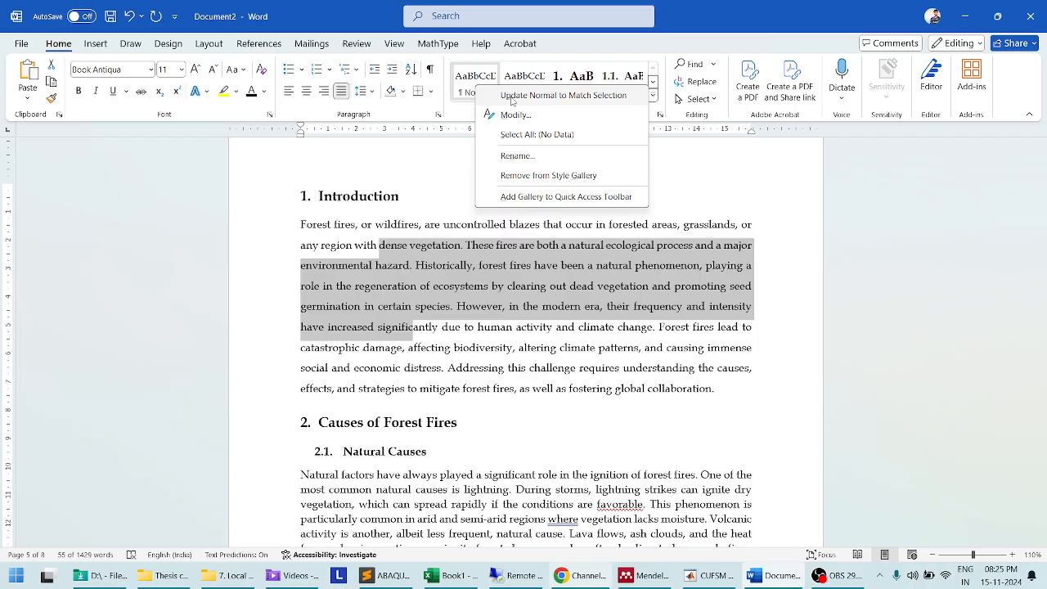
{"action": "left_click", "coordinate": [513, 97]}
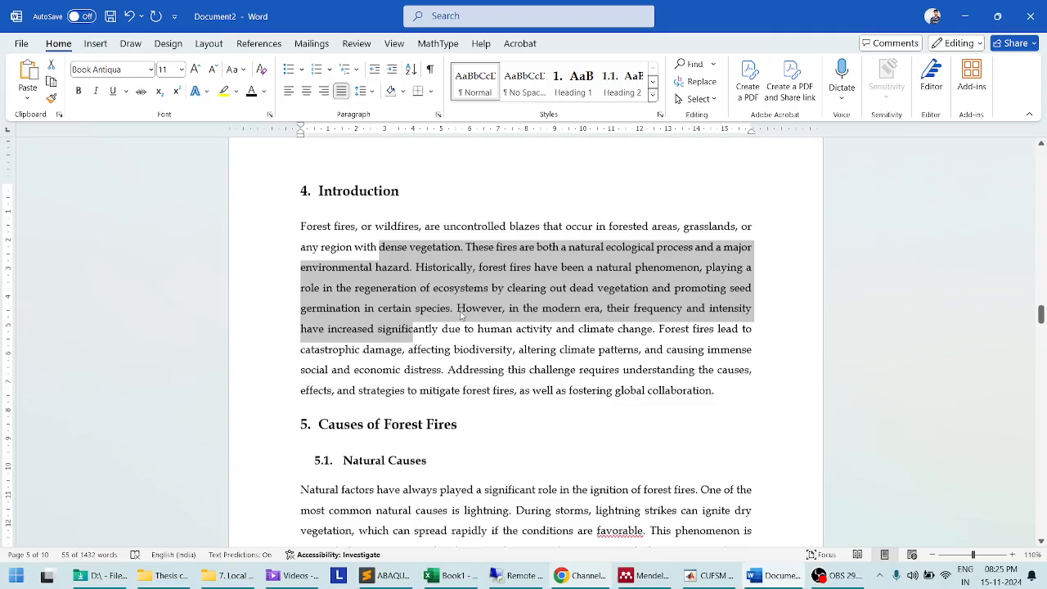
{"action": "scroll", "coordinate": [461, 311], "scroll_direction": "up", "scroll_amount": 5}
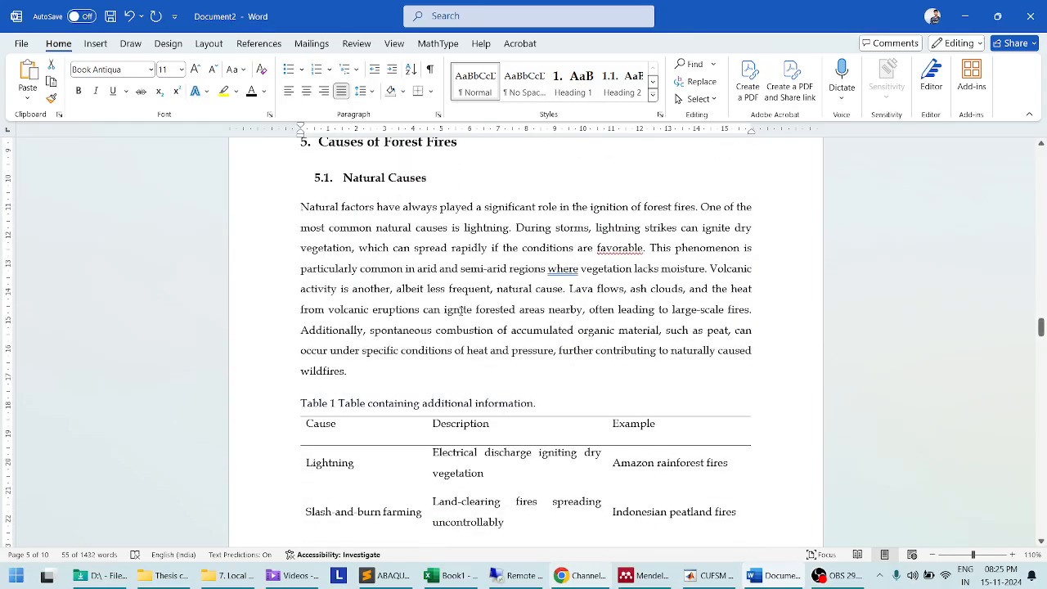
{"action": "left_click", "coordinate": [345, 309]}
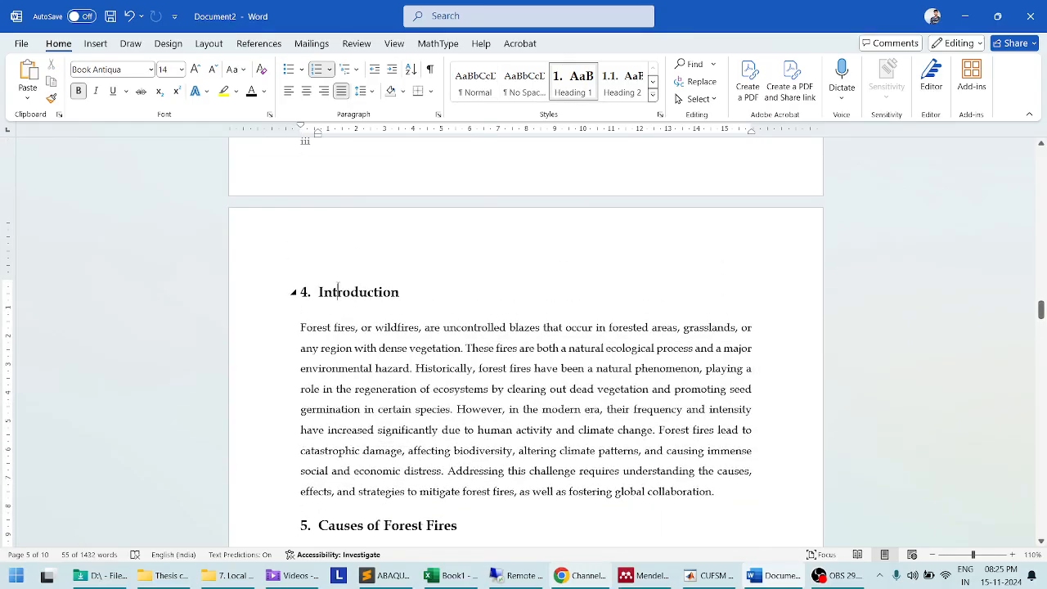
{"action": "double_click", "coordinate": [345, 310]}
{"action": "left_click", "coordinate": [328, 307]}
{"action": "left_click", "coordinate": [298, 302]}
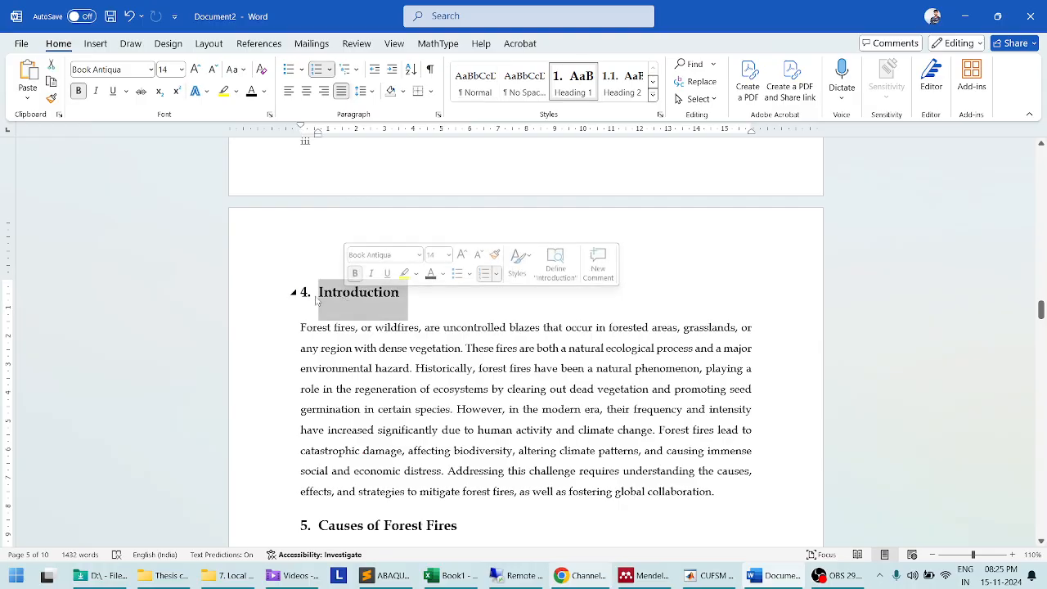
{"action": "left_click", "coordinate": [354, 315]}
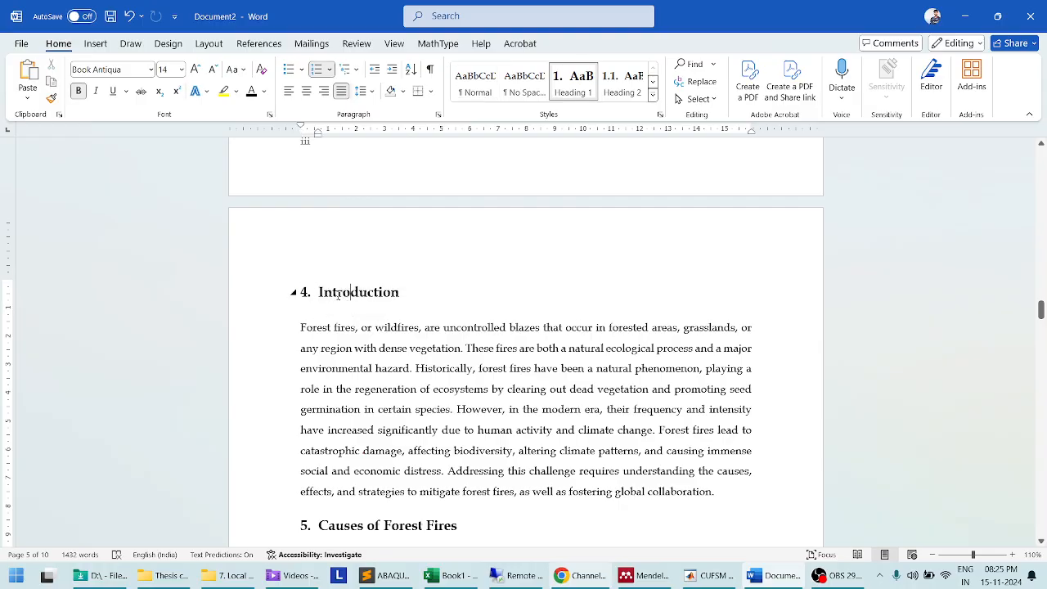
{"action": "double_click", "coordinate": [353, 315]}
{"action": "left_click", "coordinate": [333, 300]}
Update the list of tables field on the List of tables page
{"action": "scroll", "coordinate": [426, 335], "scroll_direction": "up", "scroll_amount": 4}
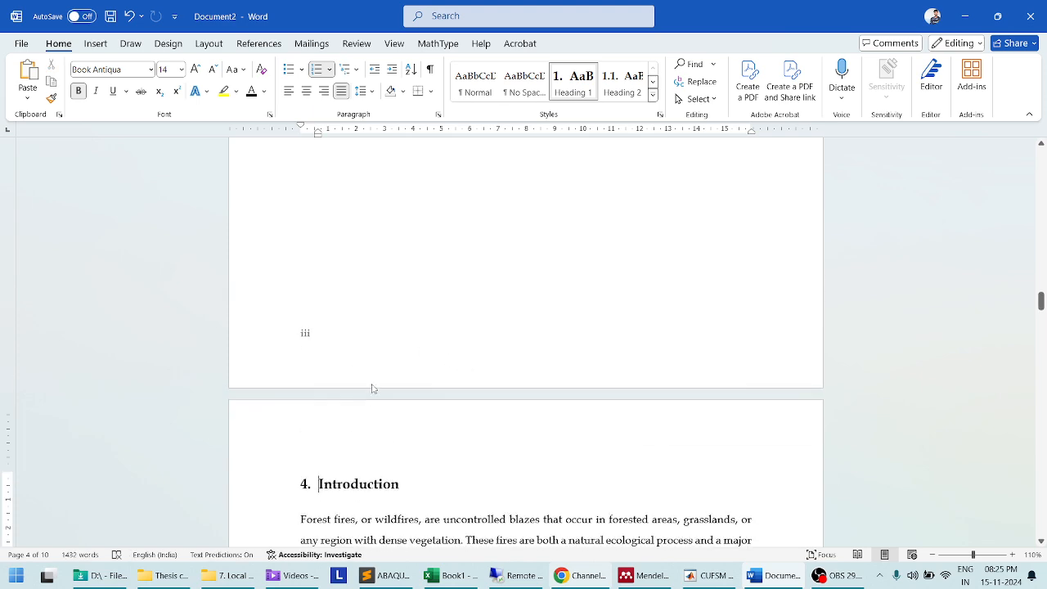
{"action": "scroll", "coordinate": [551, 345], "scroll_direction": "up", "scroll_amount": 20}
{"action": "scroll", "coordinate": [551, 349], "scroll_direction": "down", "scroll_amount": 6}
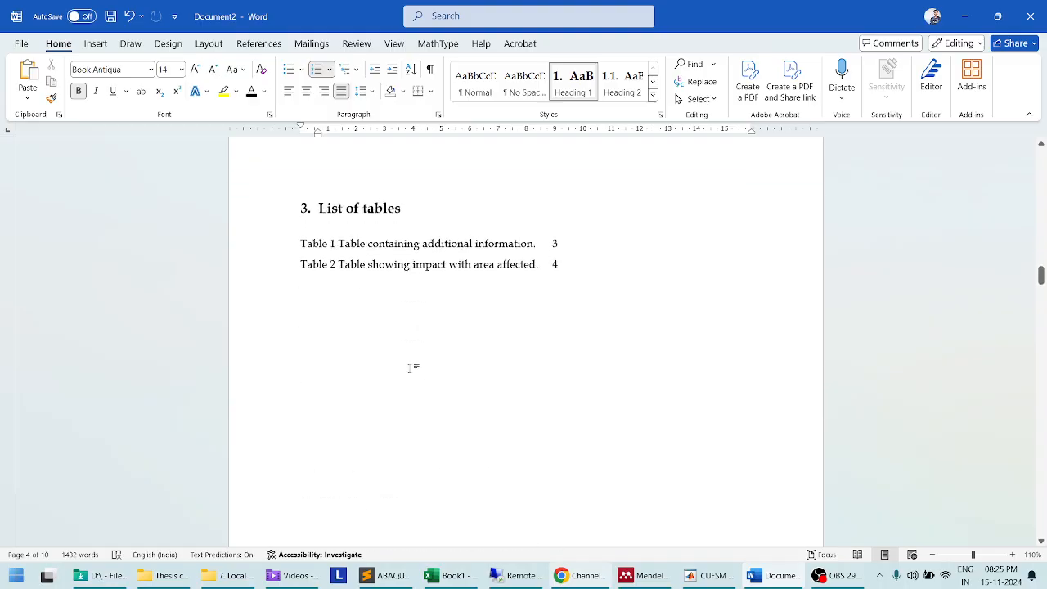
{"action": "left_click", "coordinate": [370, 239]}
{"action": "right_click", "coordinate": [375, 251]}
{"action": "left_click", "coordinate": [432, 369]}
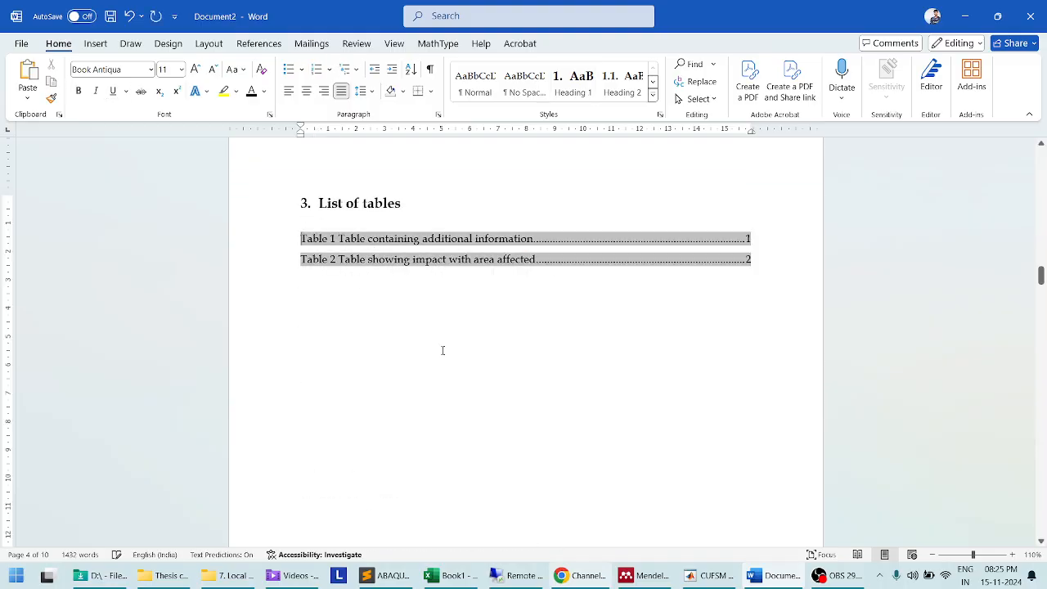
Remove the numbering from the "List of tables" heading and centre it
{"action": "left_click", "coordinate": [357, 205]}
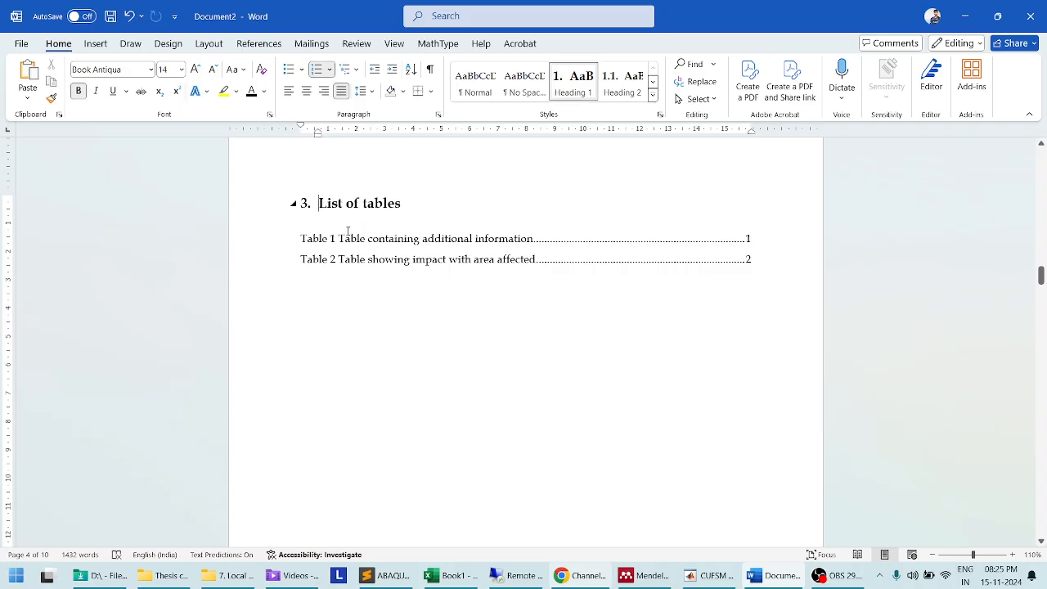
{"action": "key", "text": "Home"}
{"action": "scroll", "coordinate": [404, 292], "scroll_direction": "down", "scroll_amount": 10}
{"action": "scroll", "coordinate": [387, 317], "scroll_direction": "up", "scroll_amount": 3}
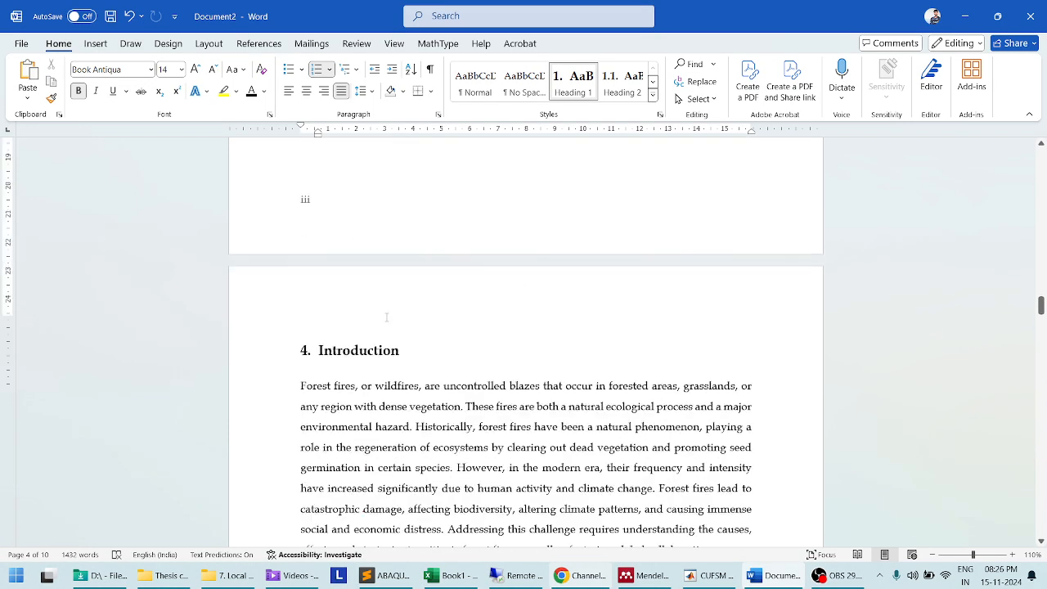
{"action": "scroll", "coordinate": [386, 317], "scroll_direction": "up", "scroll_amount": 10}
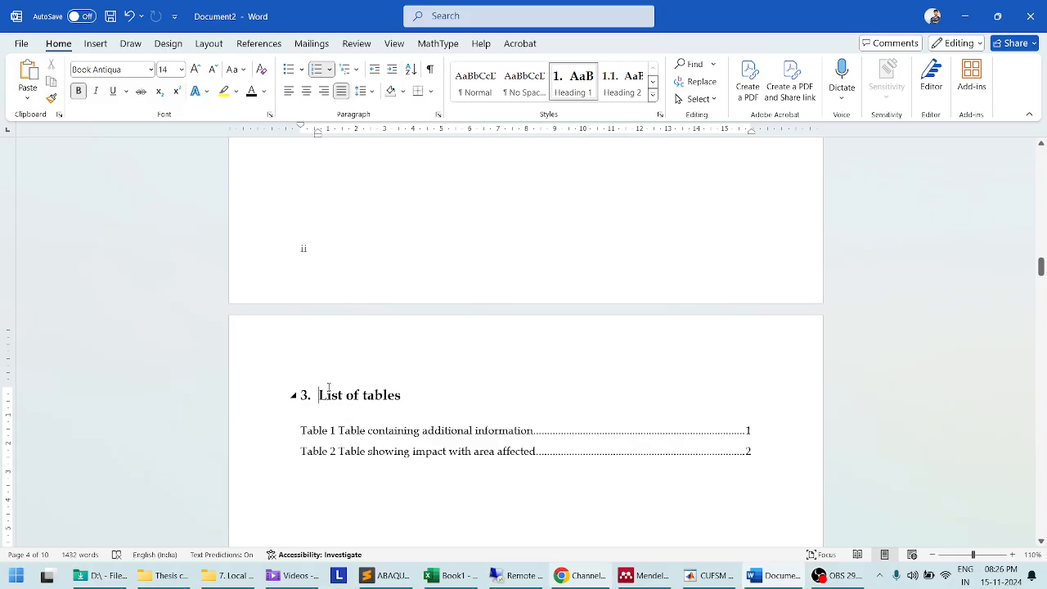
{"action": "key", "text": "BackSpace"}
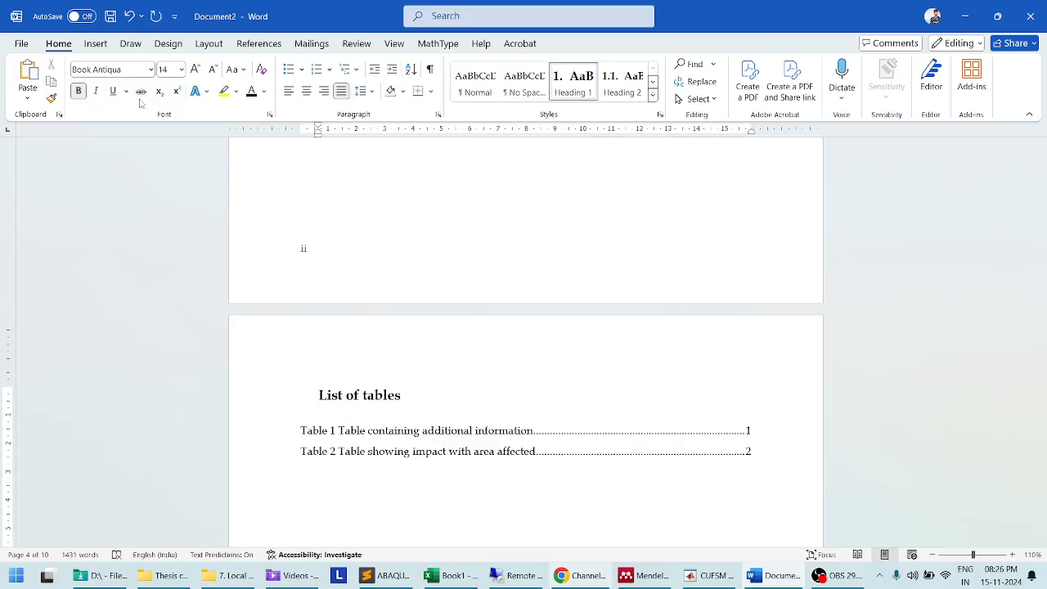
{"action": "left_click", "coordinate": [308, 92]}
Make the "List of figures" heading unnumbered and centred, and update the list of figures field below it
{"action": "scroll", "coordinate": [554, 334], "scroll_direction": "up", "scroll_amount": 10}
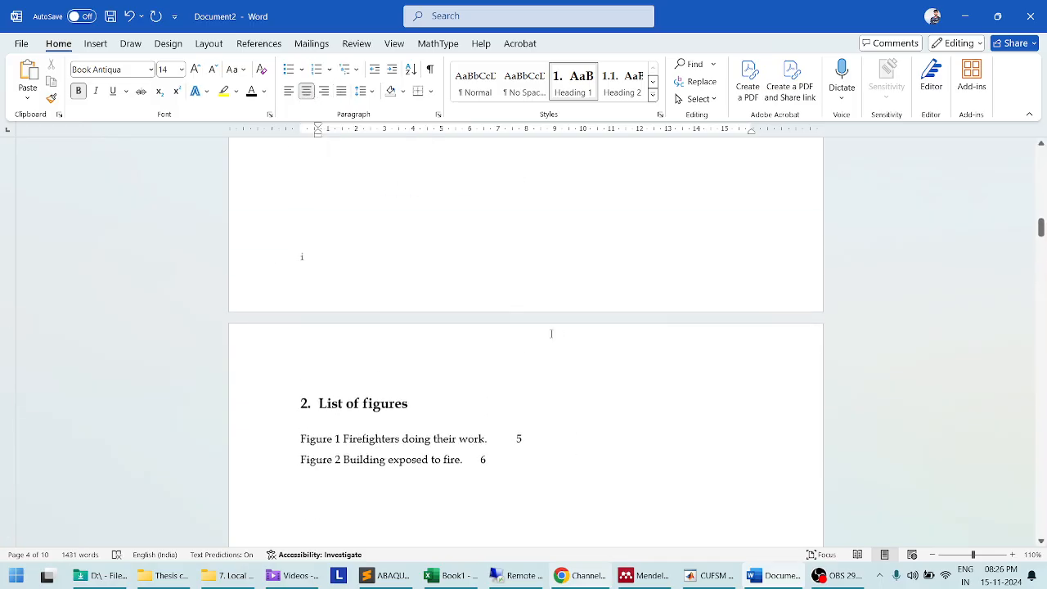
{"action": "left_click", "coordinate": [321, 409]}
{"action": "key", "text": "BackSpace"}
{"action": "left_click", "coordinate": [307, 92]}
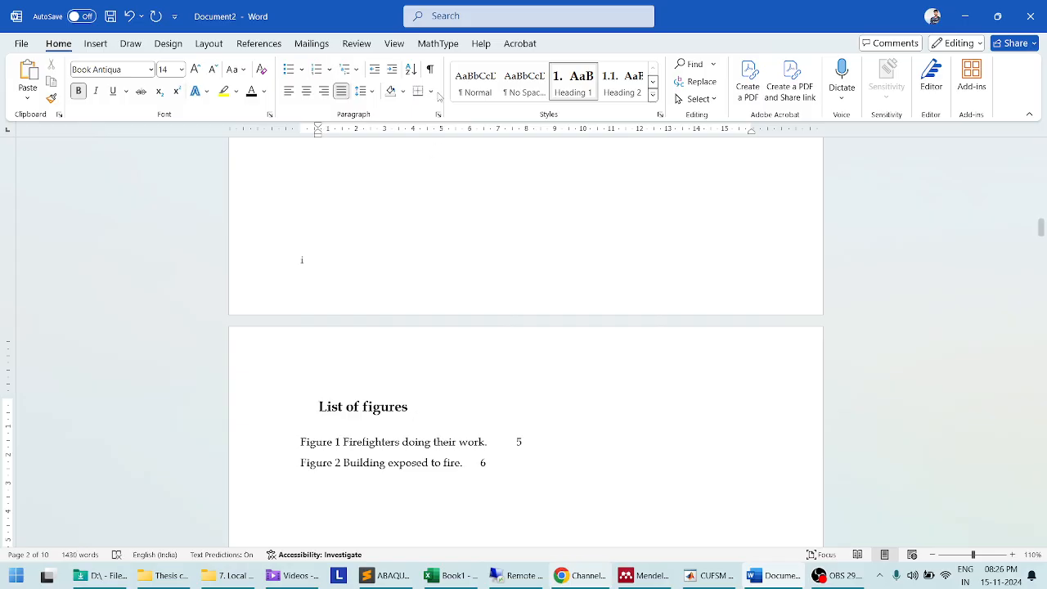
{"action": "right_click", "coordinate": [470, 446]}
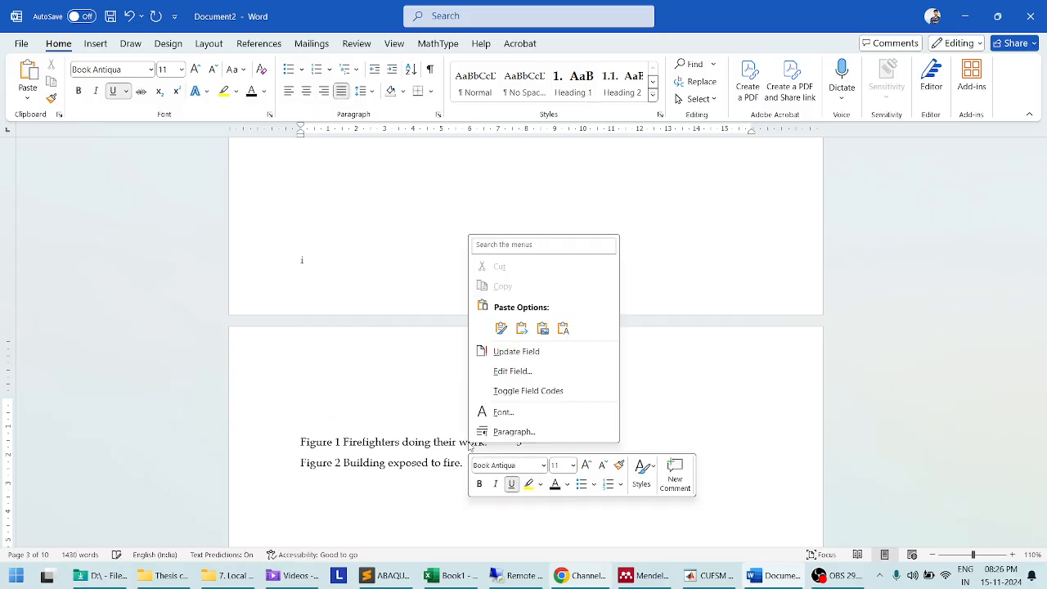
{"action": "left_click", "coordinate": [515, 351]}
Remove the numbering from the "List of contents" heading and centre it
{"action": "scroll", "coordinate": [434, 350], "scroll_direction": "up", "scroll_amount": 5}
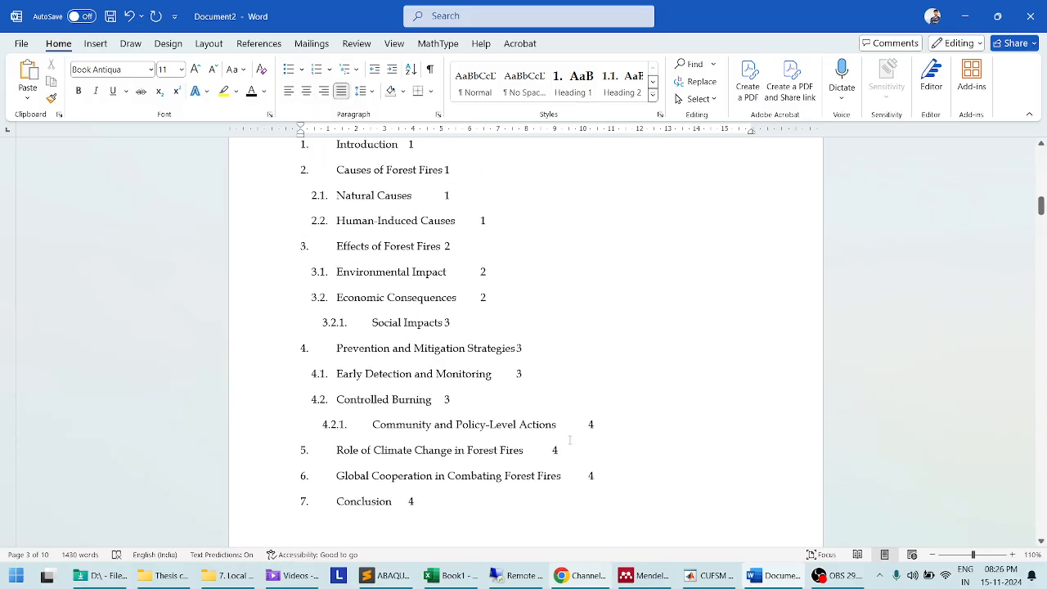
{"action": "scroll", "coordinate": [434, 351], "scroll_direction": "up", "scroll_amount": 3}
{"action": "left_click", "coordinate": [320, 232]}
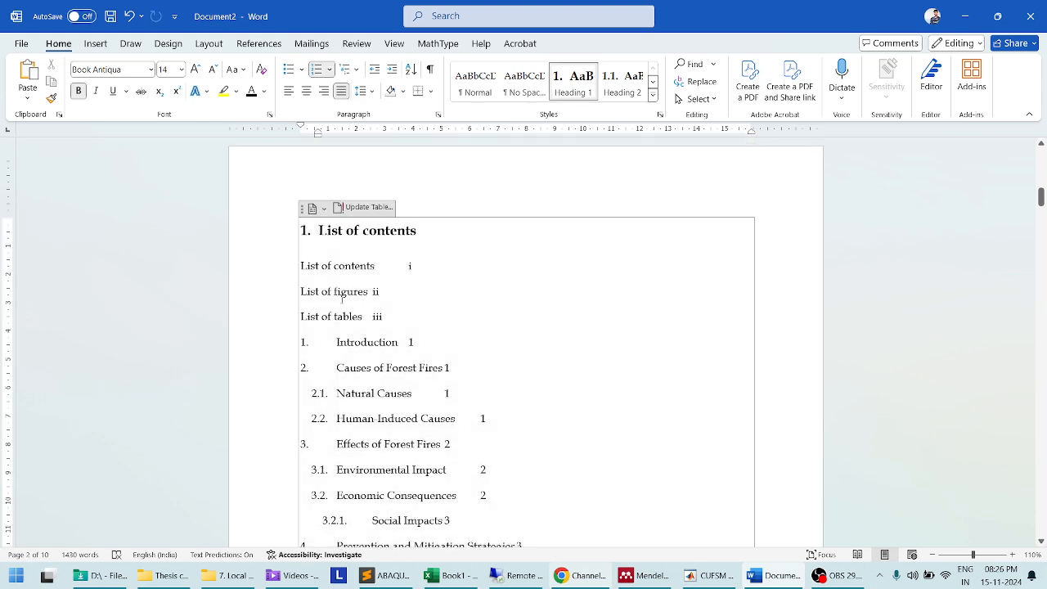
{"action": "key", "text": "BackSpace"}
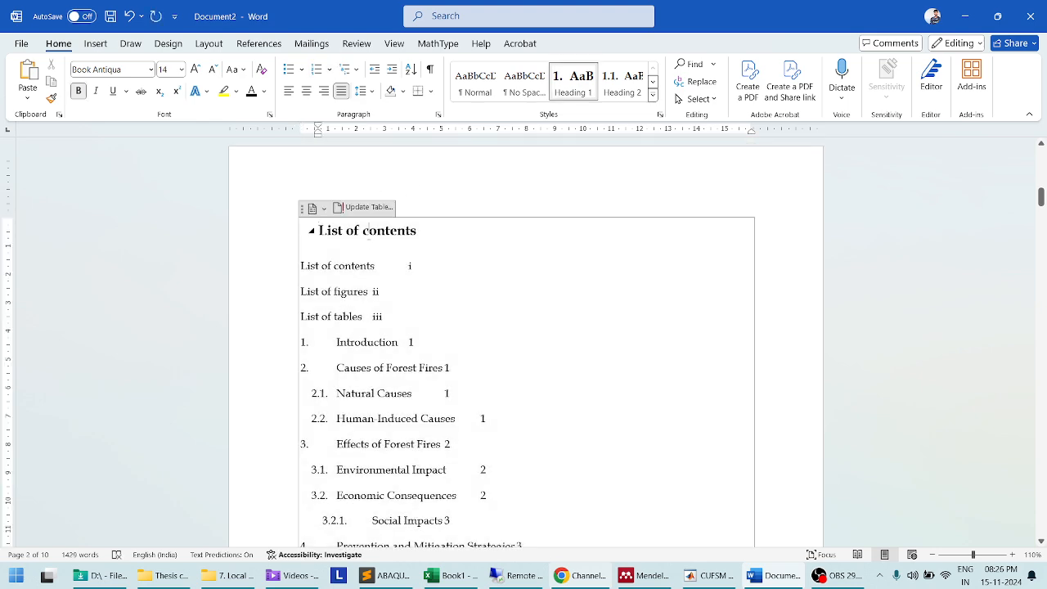
{"action": "left_click", "coordinate": [306, 90]}
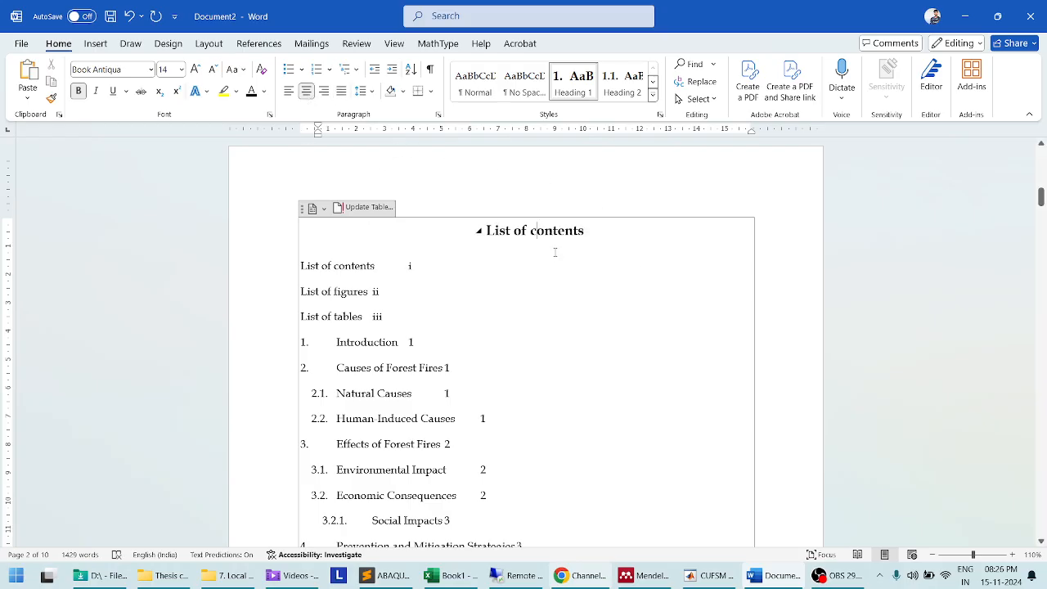
Format the "Front Page of the Document" line in Normal style as bold, 24 pt and centred
{"action": "scroll", "coordinate": [555, 252], "scroll_direction": "up", "scroll_amount": 13}
{"action": "scroll", "coordinate": [437, 290], "scroll_direction": "down", "scroll_amount": 4}
{"action": "left_click", "coordinate": [298, 184]}
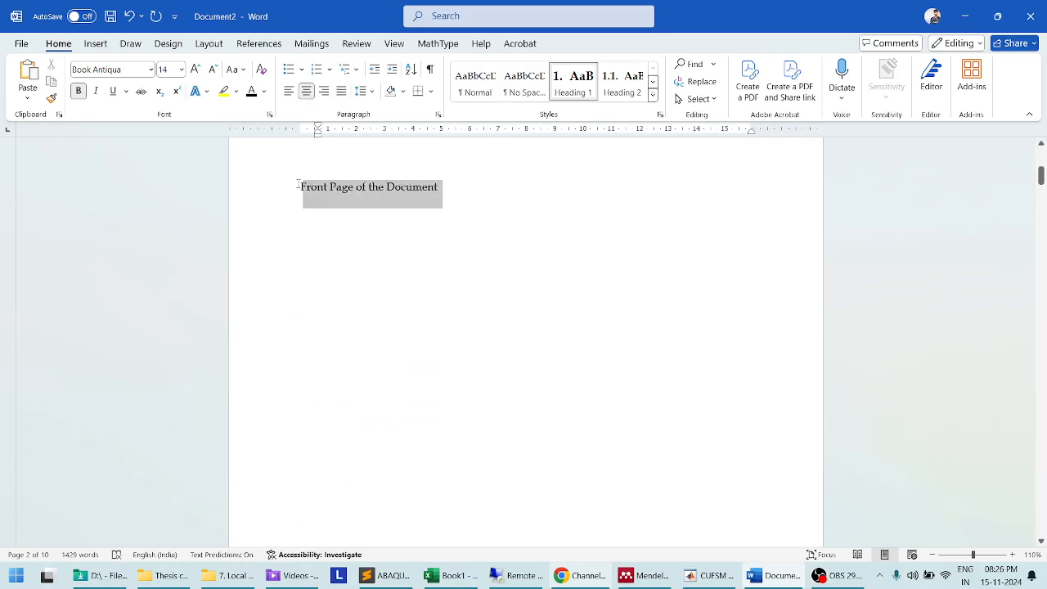
{"action": "key", "text": "ctrl+shift+n"}
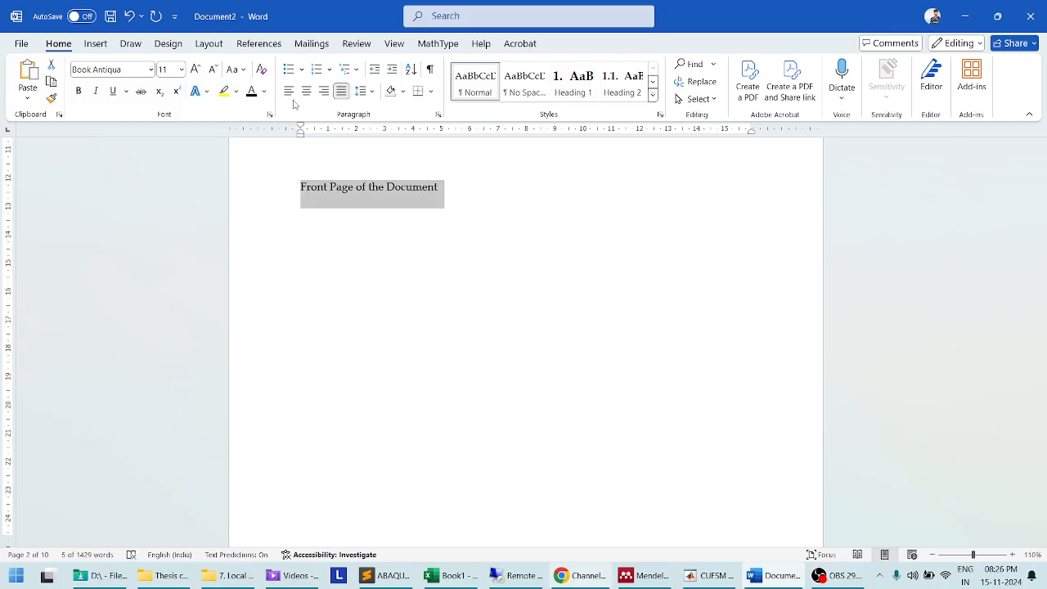
{"action": "left_click", "coordinate": [78, 91]}
{"action": "left_click", "coordinate": [194, 70]}
{"action": "left_click", "coordinate": [195, 71]}
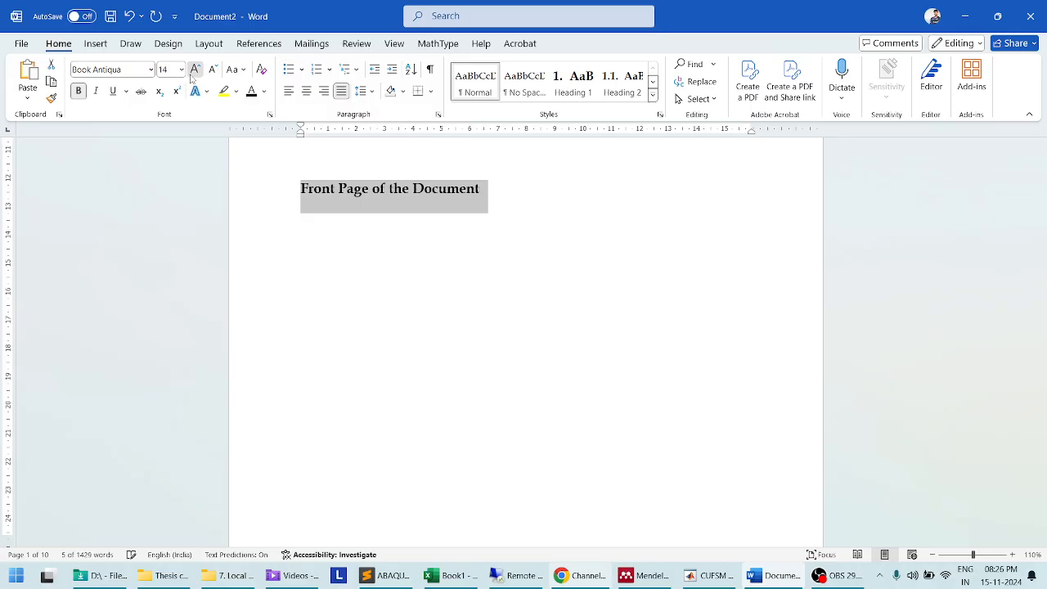
{"action": "left_click", "coordinate": [194, 70]}
{"action": "left_click", "coordinate": [195, 70]}
{"action": "left_click", "coordinate": [195, 71]}
{"action": "left_click", "coordinate": [193, 72]}
{"action": "left_click", "coordinate": [193, 72]}
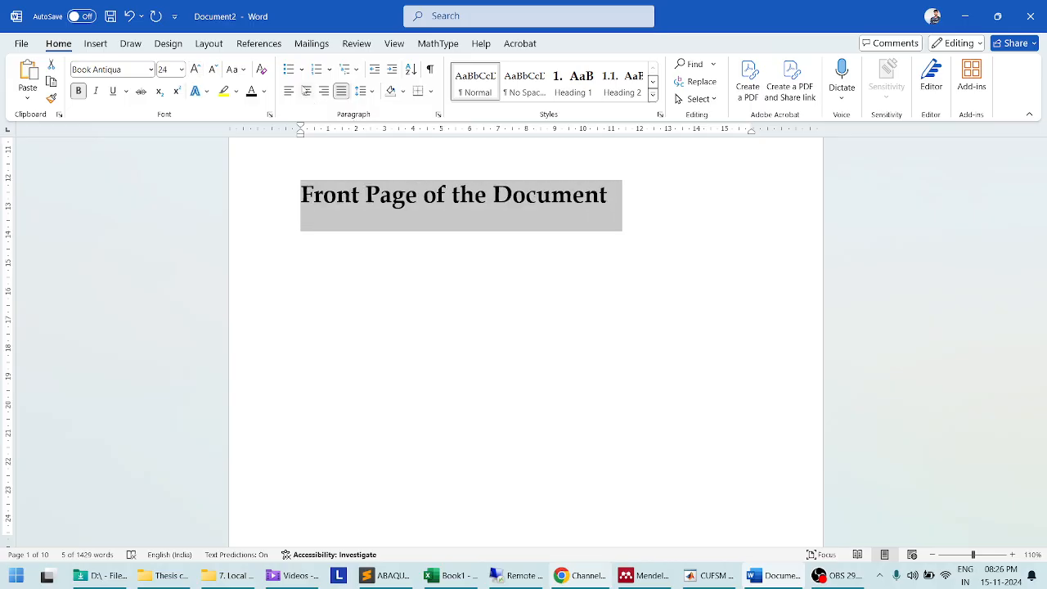
{"action": "key", "text": "ctrl+e"}
Update the table of contents under the "List of contents" heading
{"action": "scroll", "coordinate": [536, 302], "scroll_direction": "down", "scroll_amount": 4}
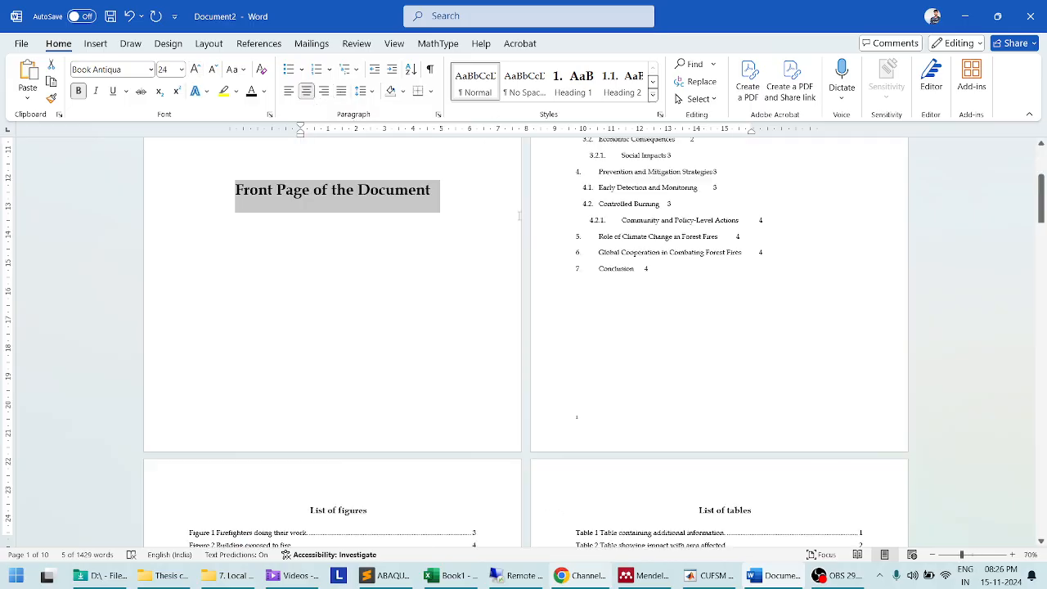
{"action": "scroll", "coordinate": [519, 216], "scroll_direction": "down", "scroll_amount": 3}
{"action": "scroll", "coordinate": [464, 289], "scroll_direction": "up", "scroll_amount": 8}
{"action": "left_click", "coordinate": [621, 308]}
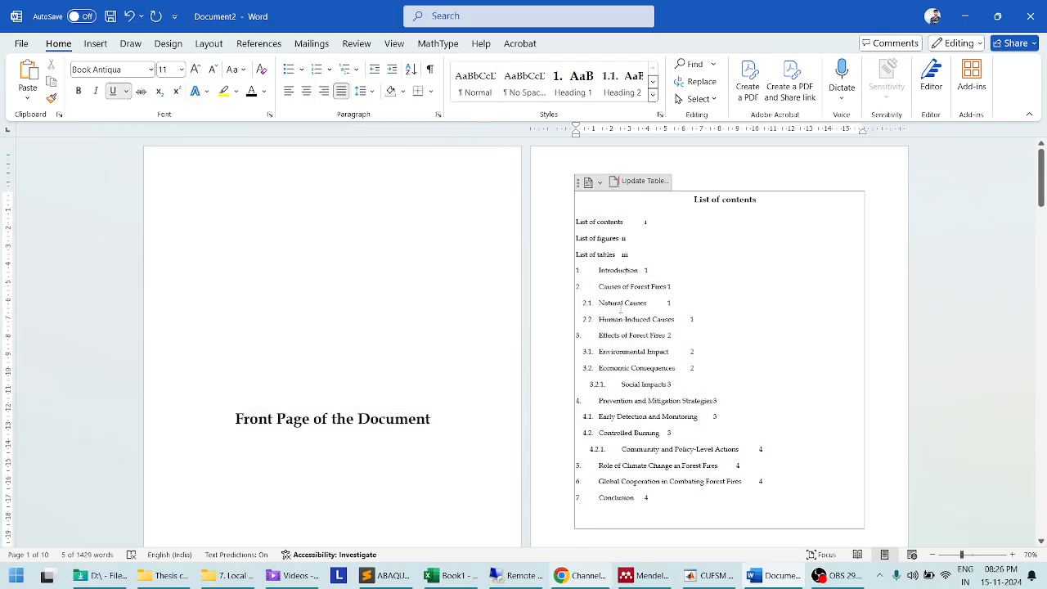
{"action": "left_click", "coordinate": [637, 223]}
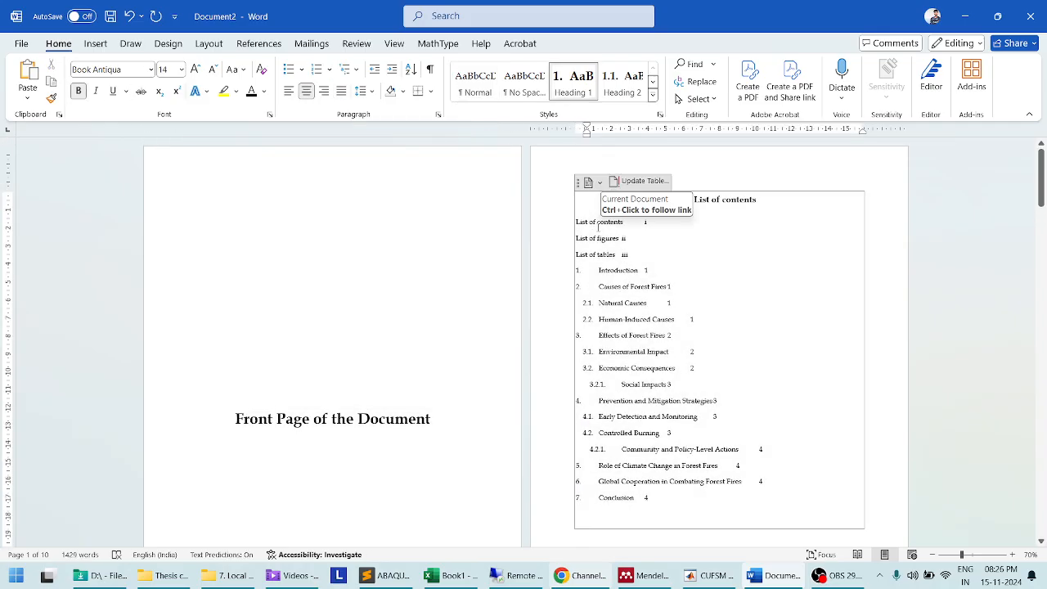
{"action": "left_click", "coordinate": [616, 236]}
{"action": "left_click", "coordinate": [645, 181]}
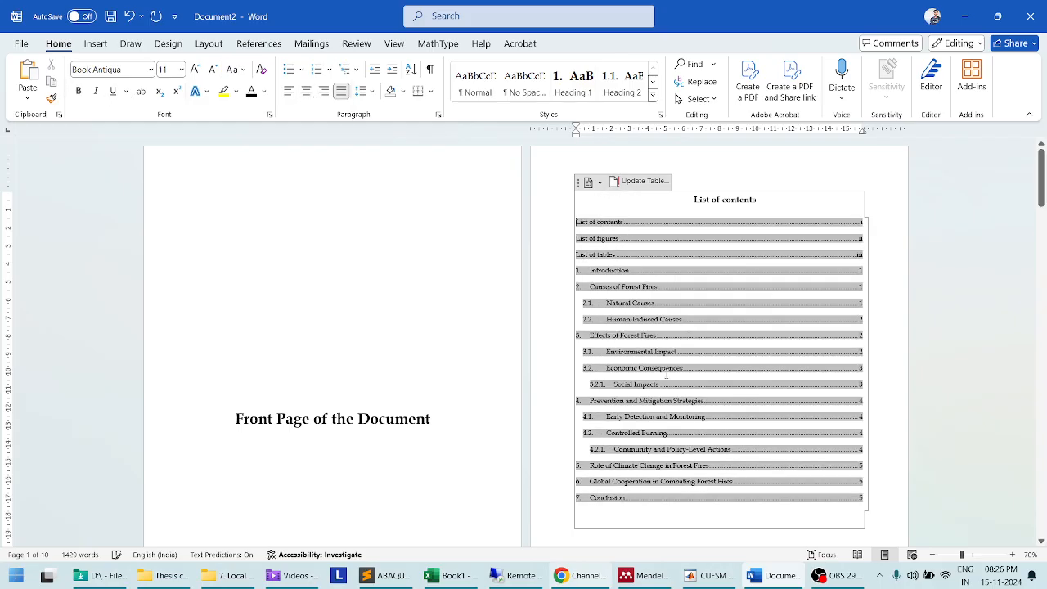
Examine the front-matter lists, heading numbering and table spacing from the List of figures through the Effects of Forest Fires section
{"action": "scroll", "coordinate": [540, 393], "scroll_direction": "down", "scroll_amount": 5}
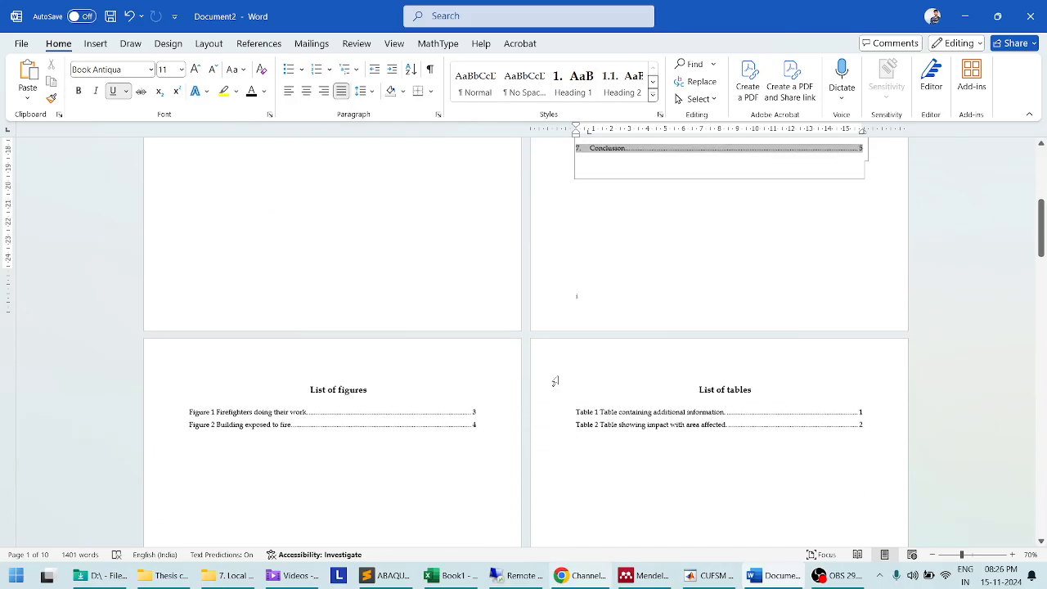
{"action": "left_click", "coordinate": [396, 319]}
{"action": "scroll", "coordinate": [428, 414], "scroll_direction": "down", "scroll_amount": 7}
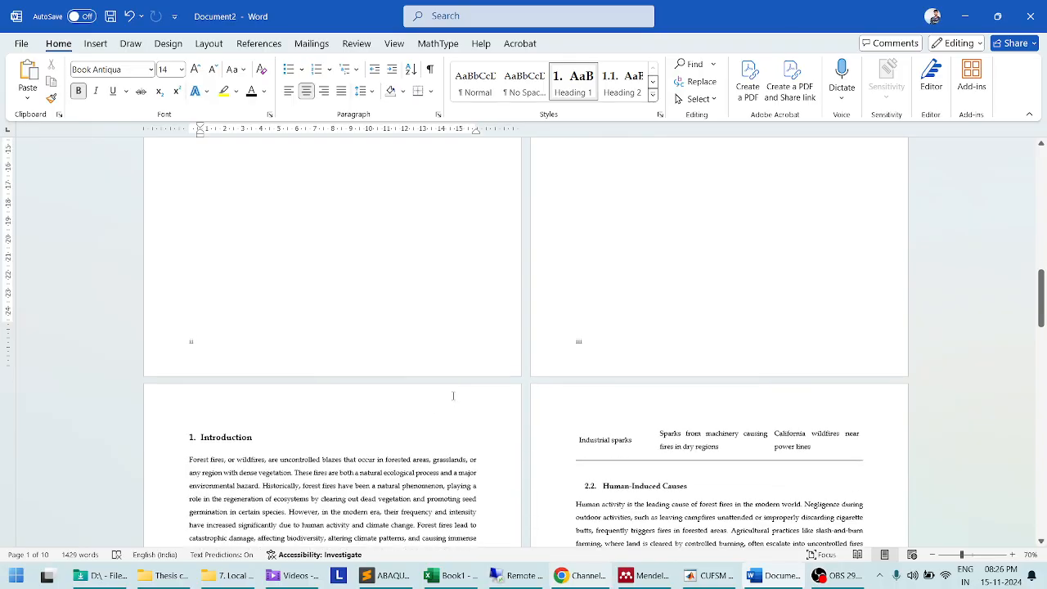
{"action": "left_click", "coordinate": [215, 369]}
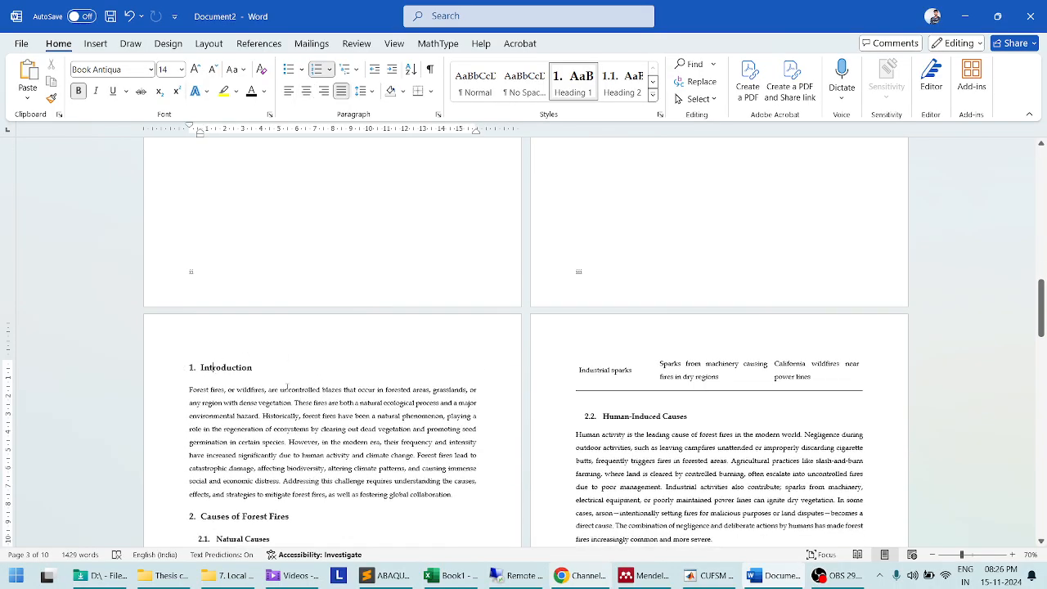
{"action": "scroll", "coordinate": [254, 382], "scroll_direction": "down", "scroll_amount": 2}
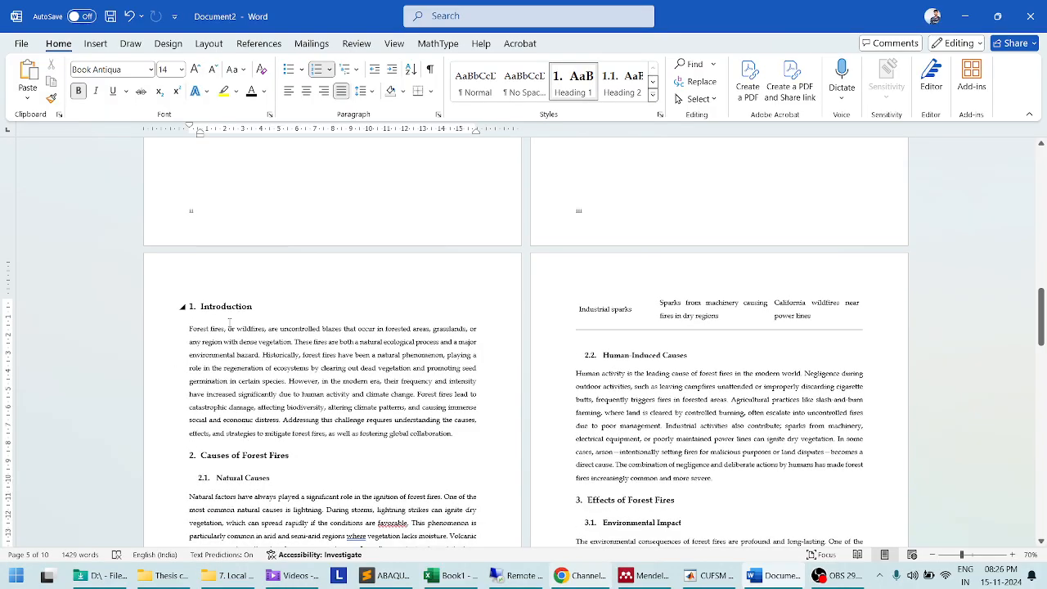
{"action": "scroll", "coordinate": [237, 309], "scroll_direction": "up", "scroll_amount": 2, "text": "ctrl"}
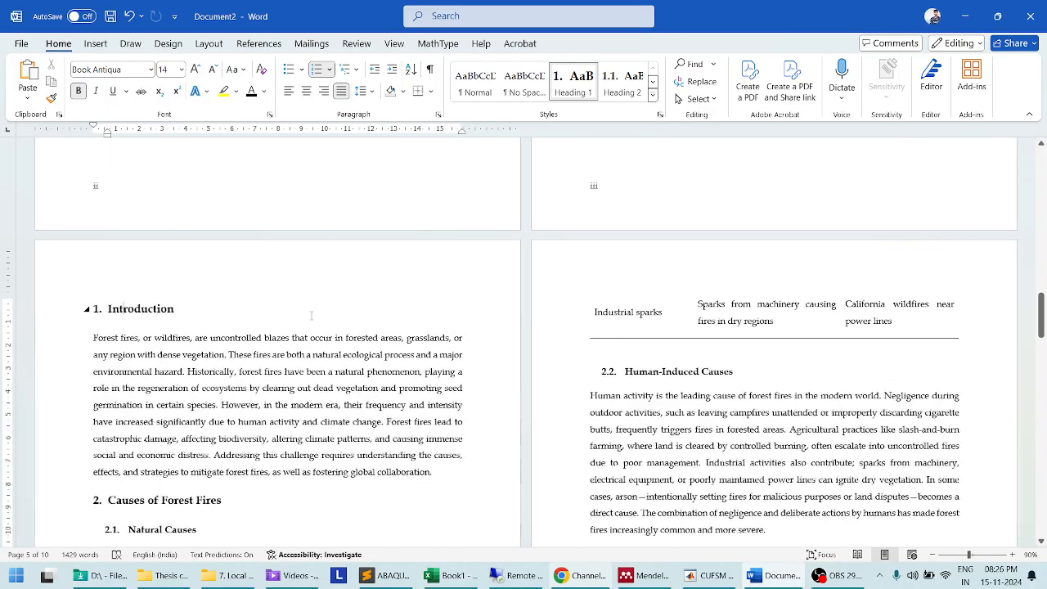
{"action": "scroll", "coordinate": [313, 311], "scroll_direction": "down", "scroll_amount": 8}
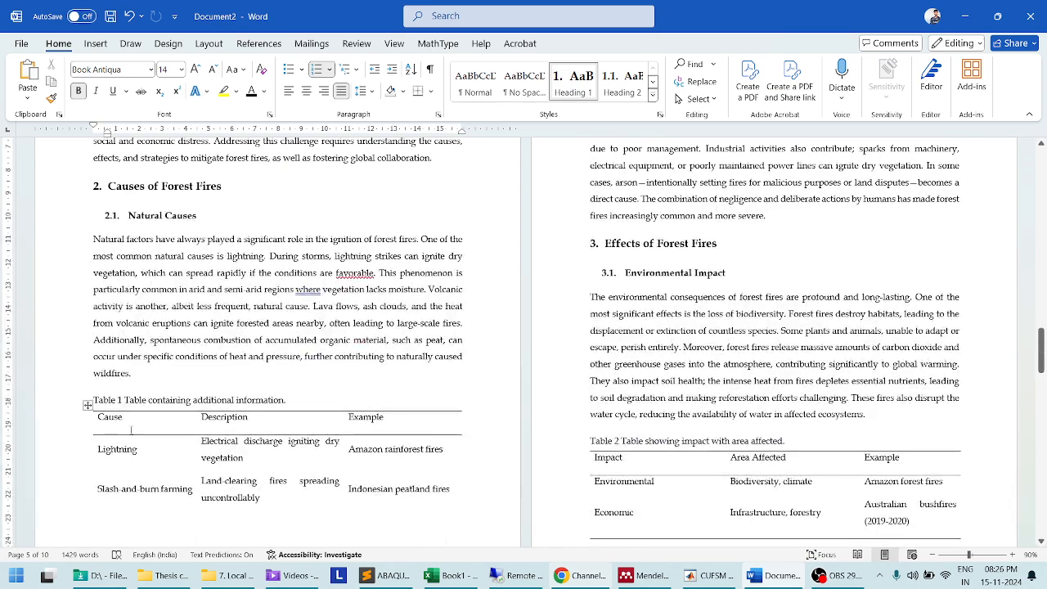
{"action": "scroll", "coordinate": [86, 405], "scroll_direction": "down", "scroll_amount": 2}
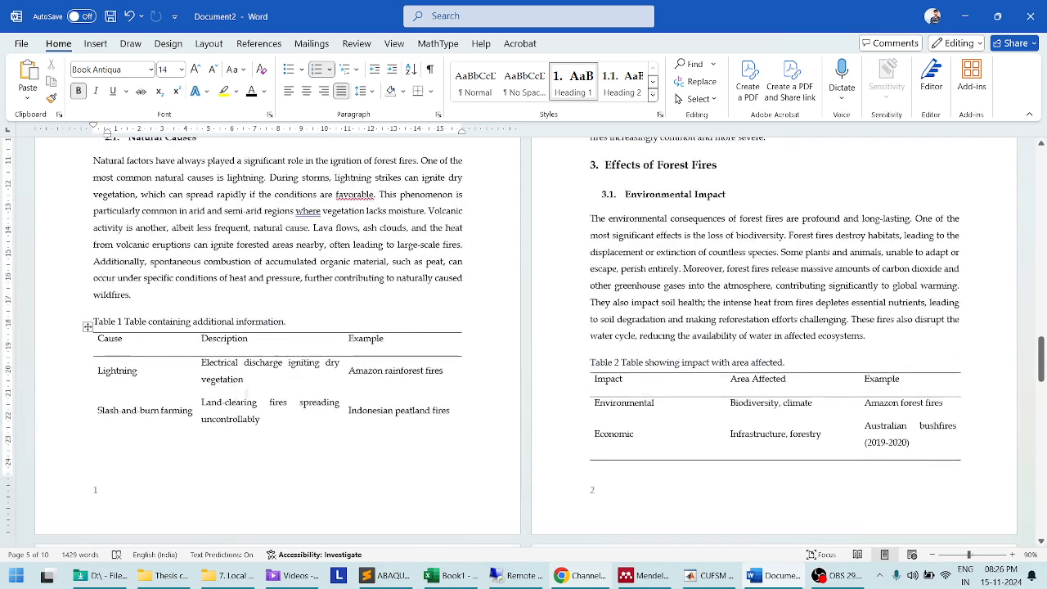
Create a new paragraph style named "Table content" from the whole of Table 1
{"action": "left_click", "coordinate": [87, 328]}
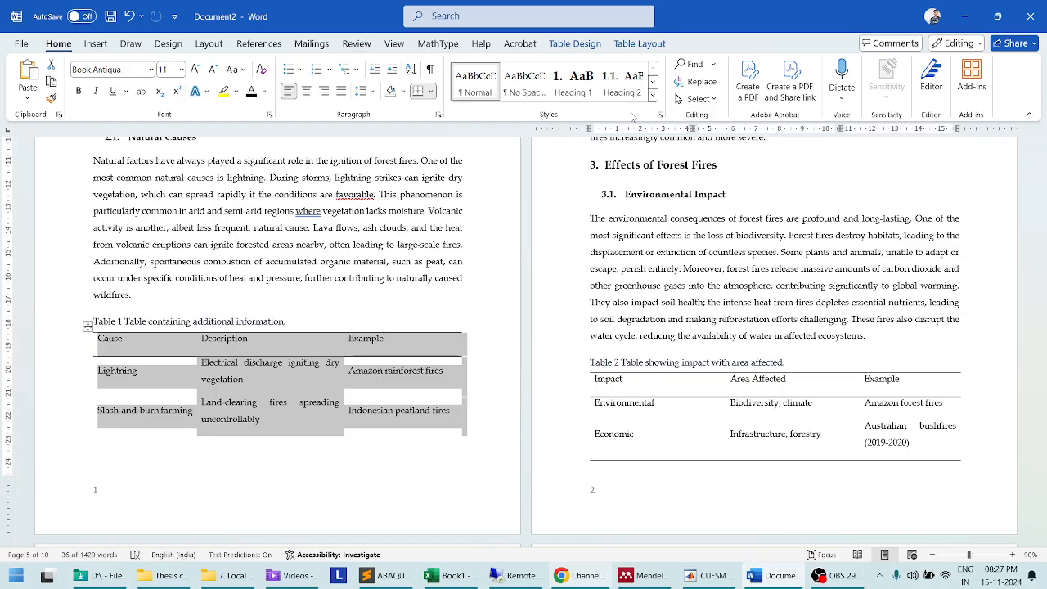
{"action": "left_click", "coordinate": [653, 99]}
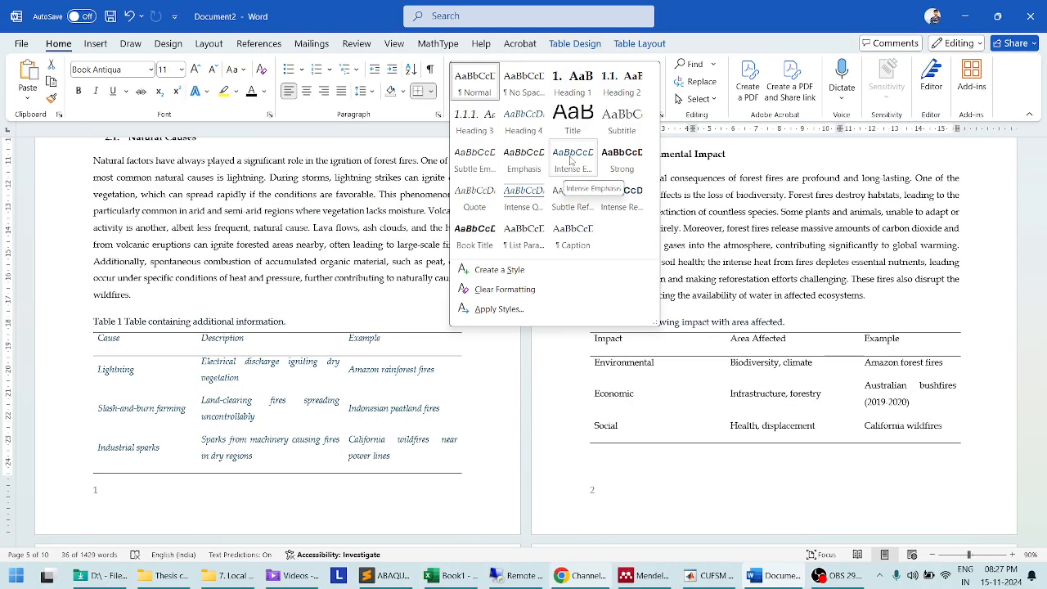
{"action": "left_click", "coordinate": [489, 270]}
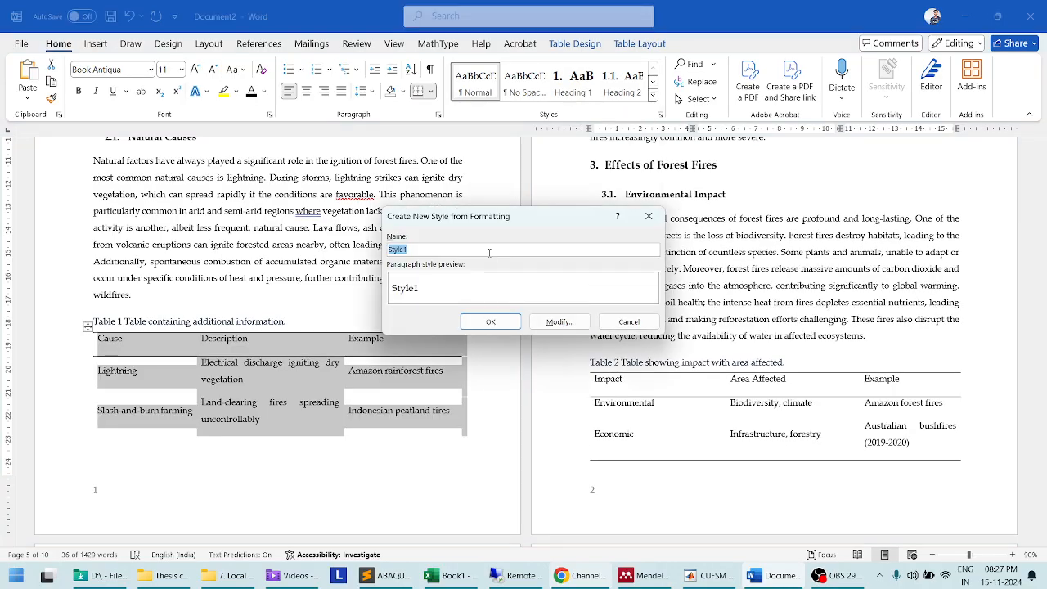
{"action": "type", "text": "Table content"}
{"action": "left_click", "coordinate": [491, 321]}
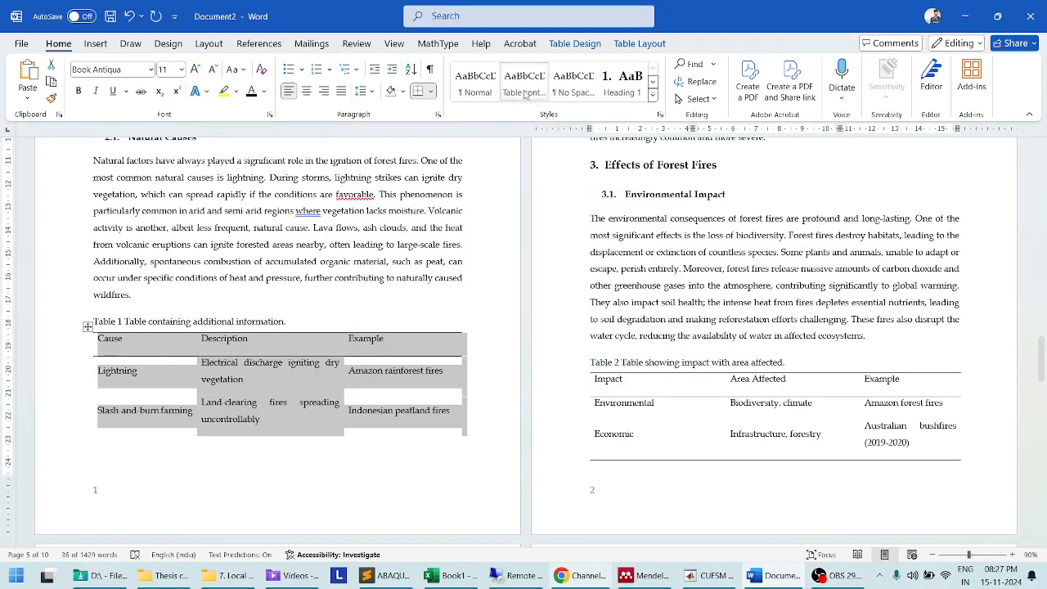
Format all of Table 1's text at 10 pt with 1.0 line spacing and no space after paragraphs
{"action": "left_click", "coordinate": [213, 69]}
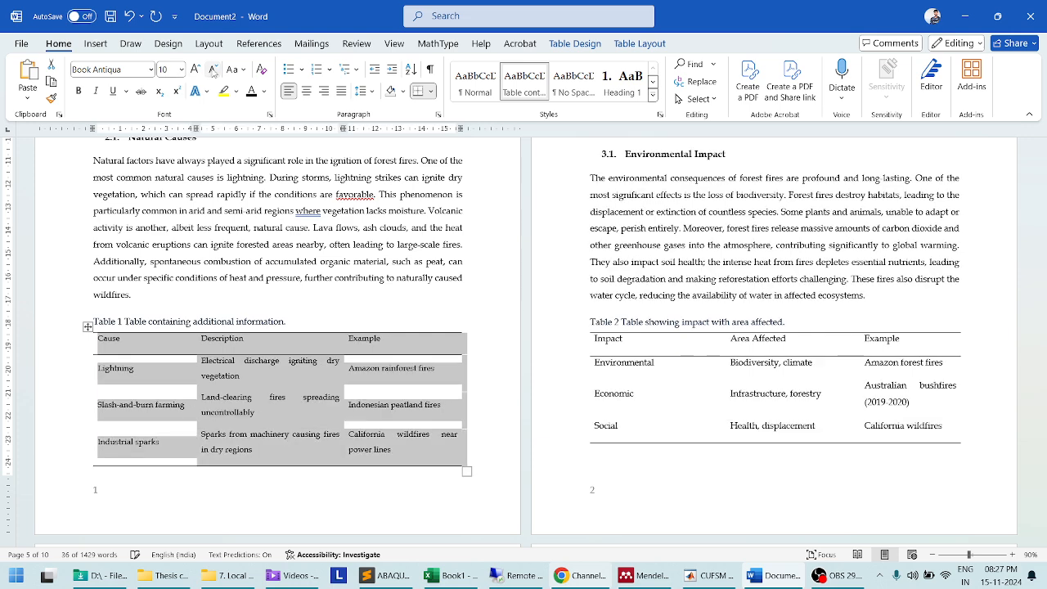
{"action": "left_click", "coordinate": [363, 91]}
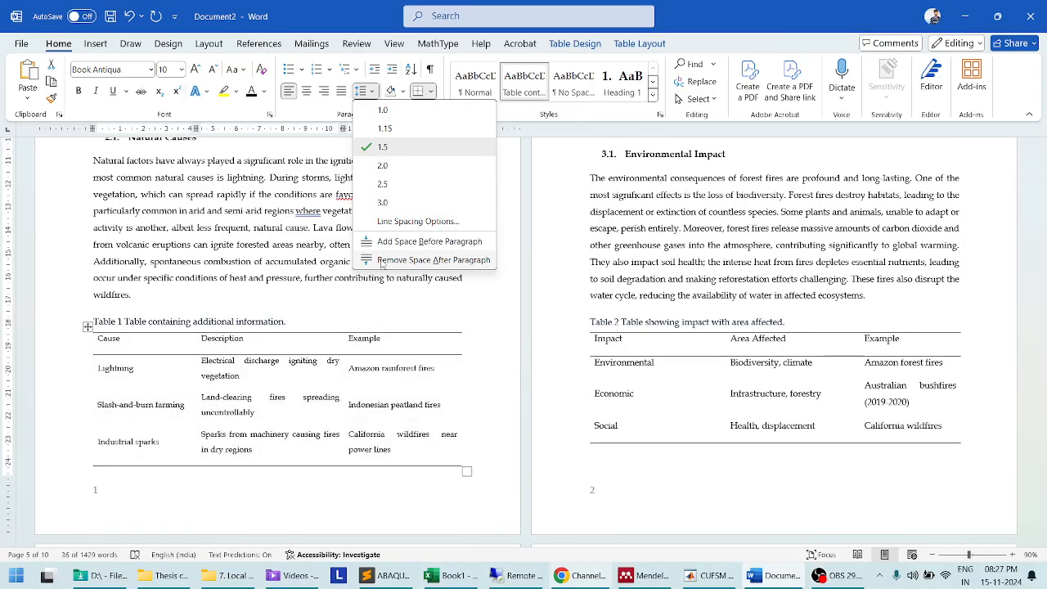
{"action": "left_click", "coordinate": [382, 263]}
{"action": "left_click", "coordinate": [363, 91]}
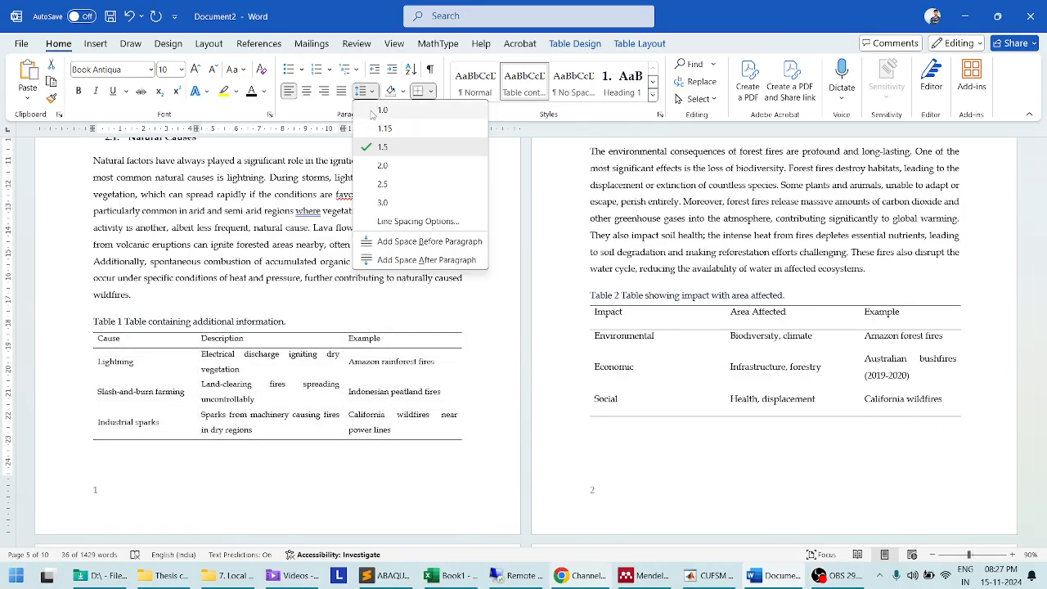
{"action": "left_click", "coordinate": [373, 112]}
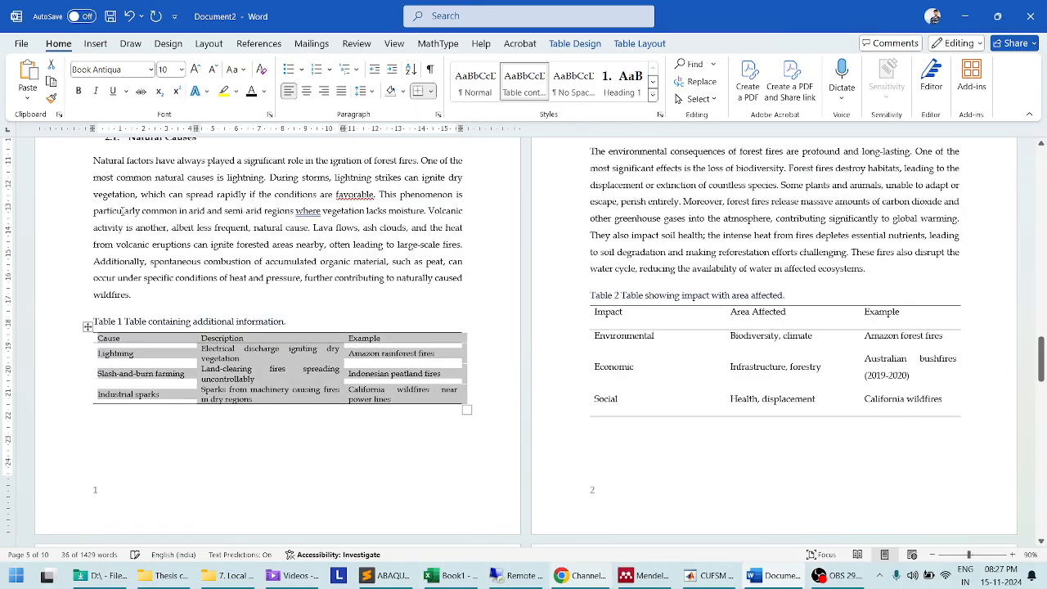
Make the header row of Table 1 bold and centred
{"action": "left_click", "coordinate": [111, 331]}
{"action": "left_click", "coordinate": [108, 339]}
{"action": "left_click_drag", "start_coordinate": [108, 339], "coordinate": [414, 330]}
{"action": "left_click", "coordinate": [80, 91]}
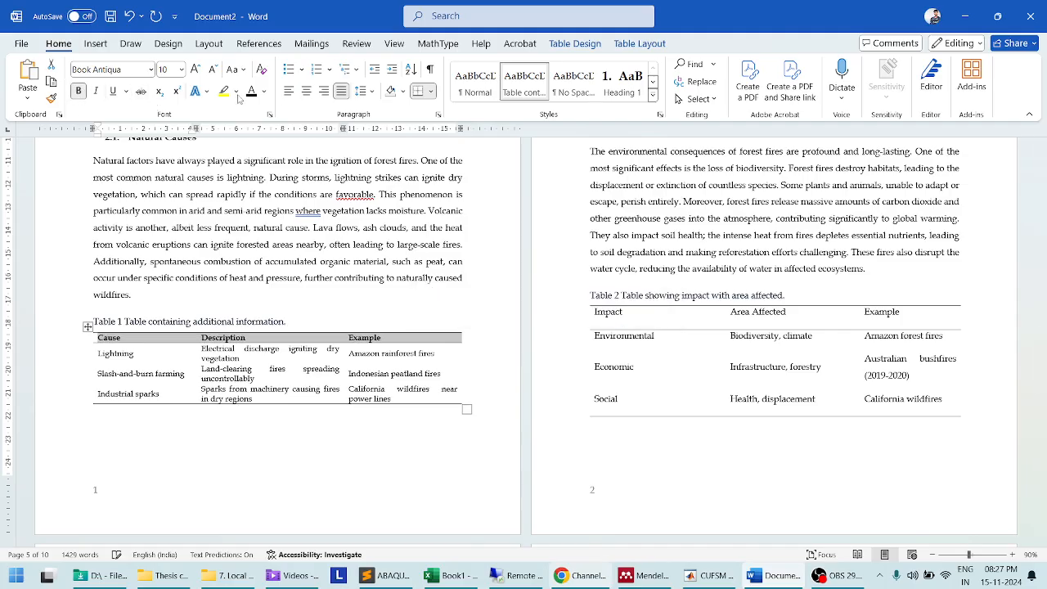
{"action": "left_click", "coordinate": [307, 91]}
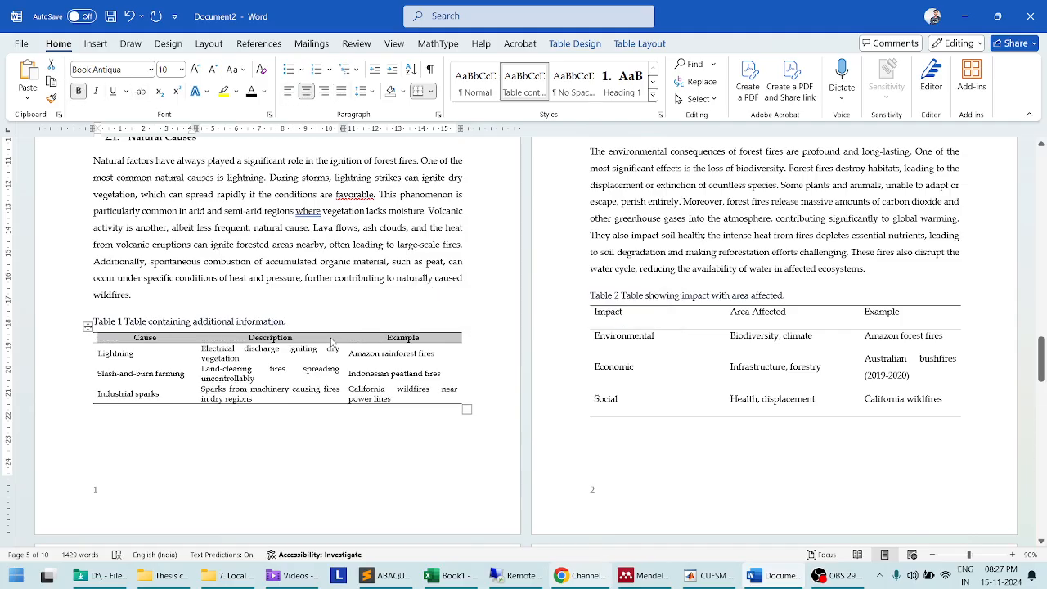
Check the paragraph spacing settings of the Lightning and Slash-and-burn farming rows in Table 1
{"action": "left_click", "coordinate": [129, 354]}
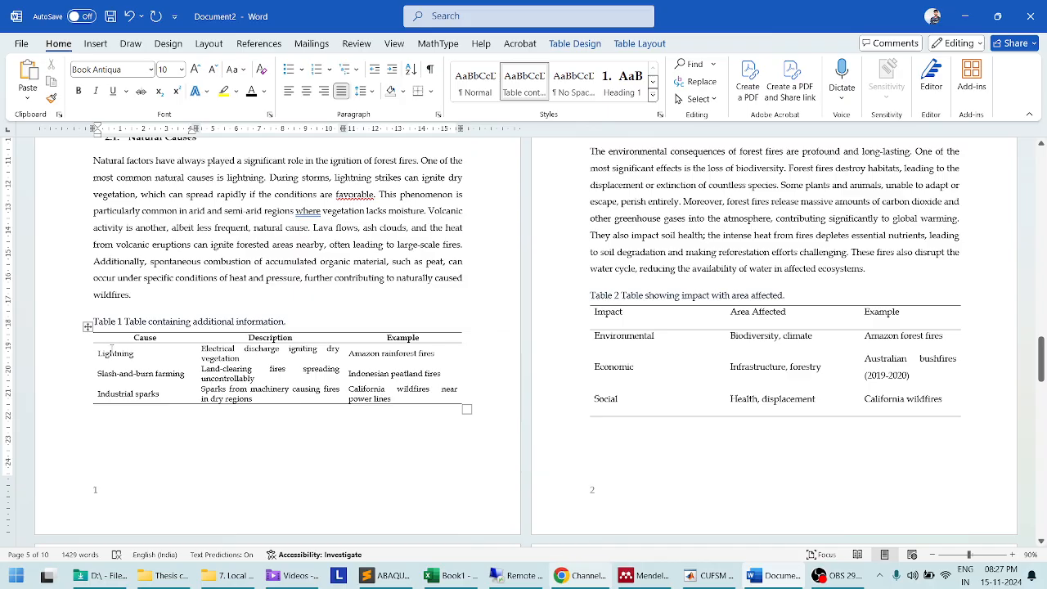
{"action": "left_click_drag", "start_coordinate": [111, 348], "coordinate": [270, 372]}
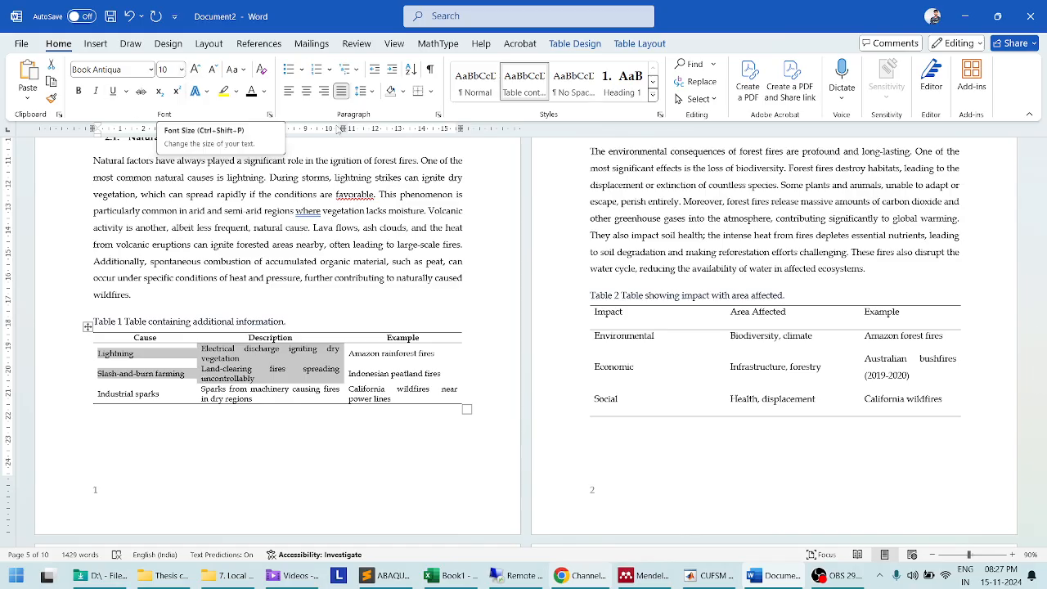
{"action": "left_click", "coordinate": [361, 91]}
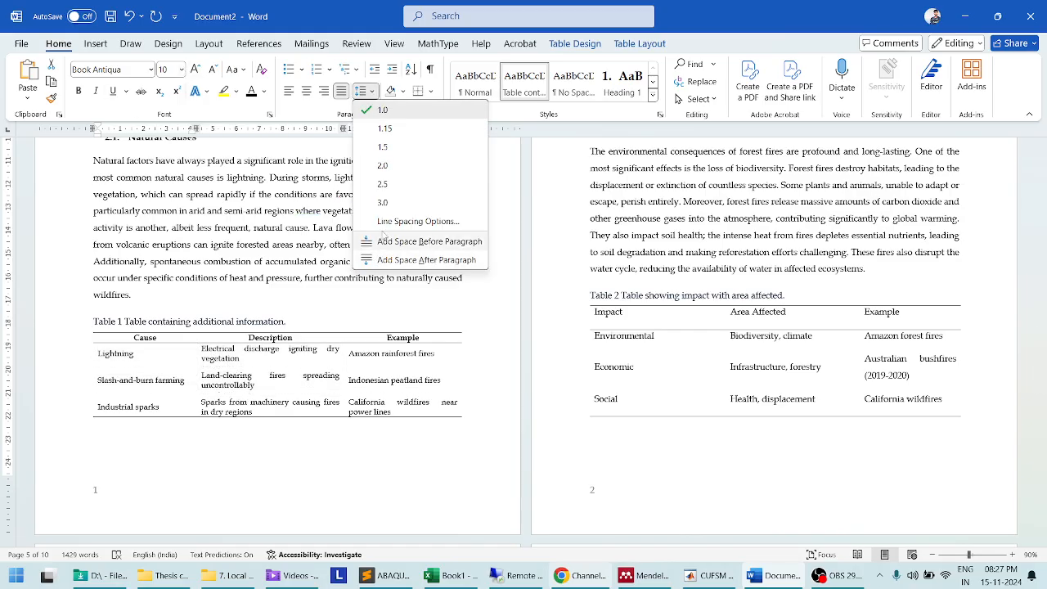
{"action": "left_click", "coordinate": [385, 222]}
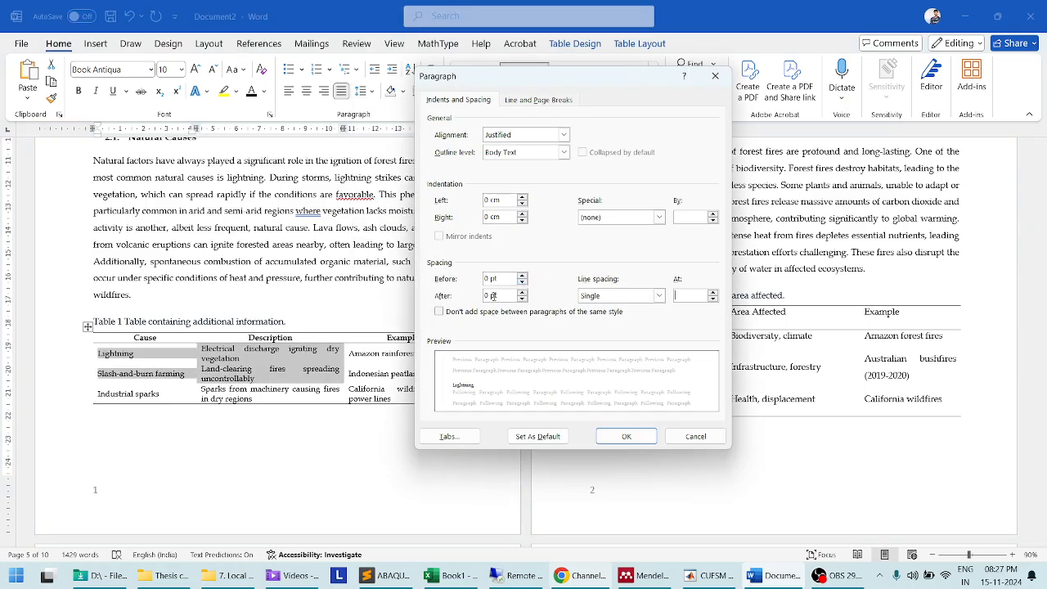
{"action": "left_click", "coordinate": [626, 436]}
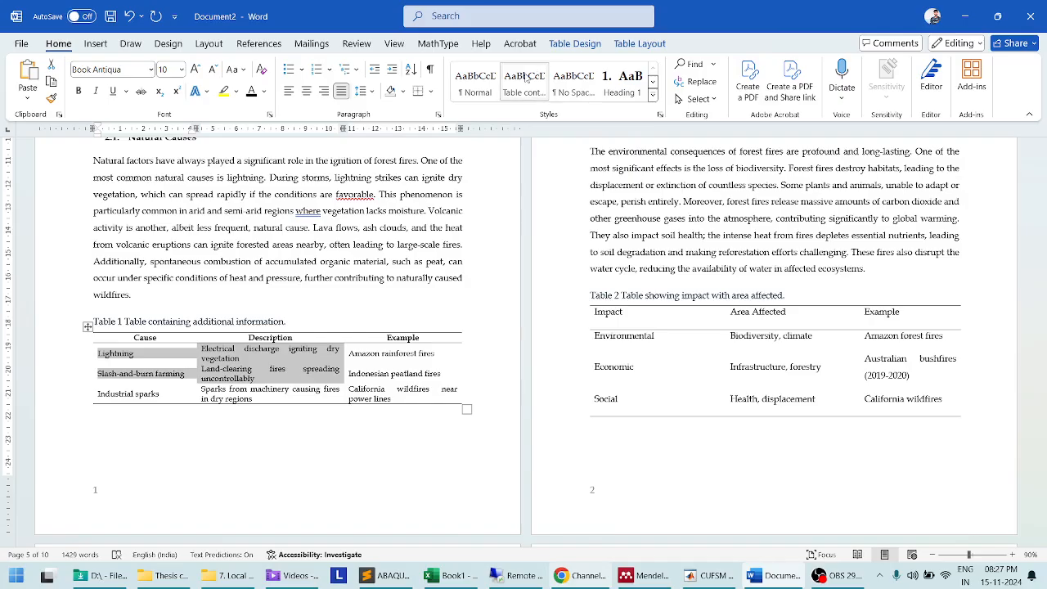
Left-align the body rows of Table 1 and update the Table content style to match them
{"action": "left_click", "coordinate": [524, 77]}
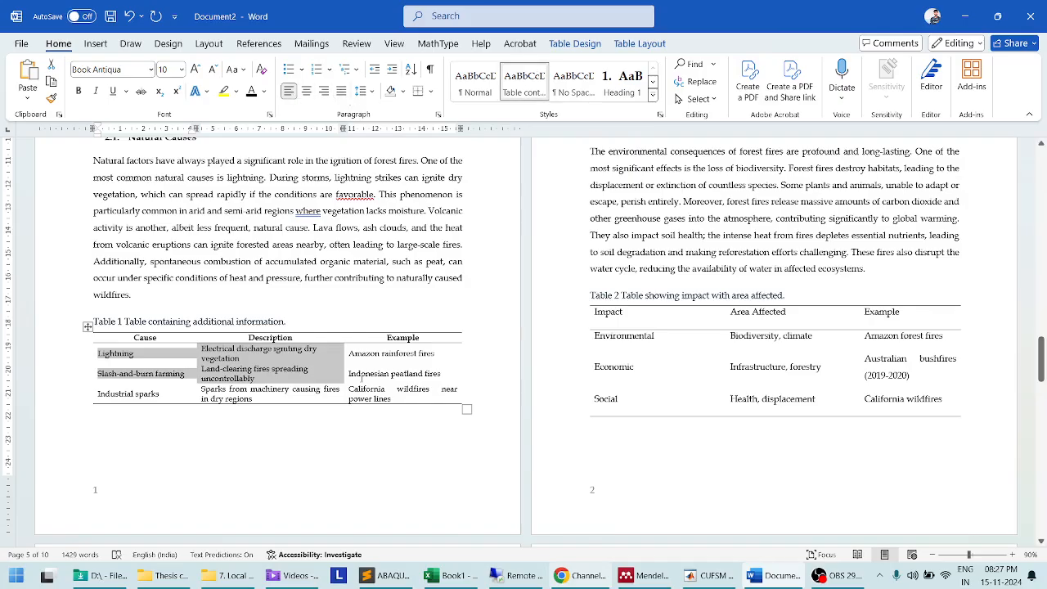
{"action": "left_click_drag", "start_coordinate": [160, 357], "coordinate": [391, 397]}
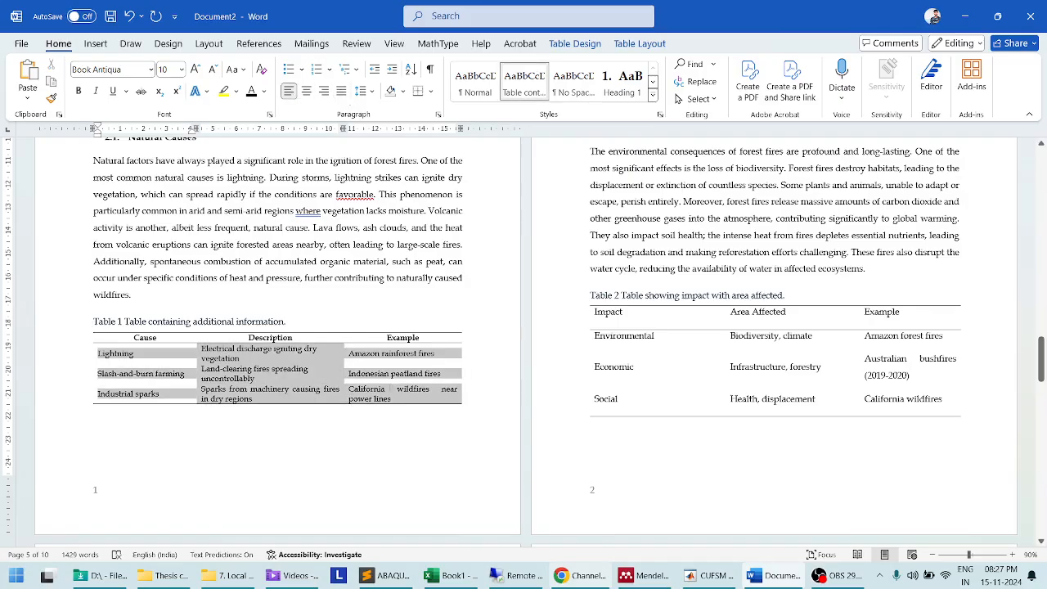
{"action": "left_click", "coordinate": [290, 91]}
{"action": "right_click", "coordinate": [522, 80]}
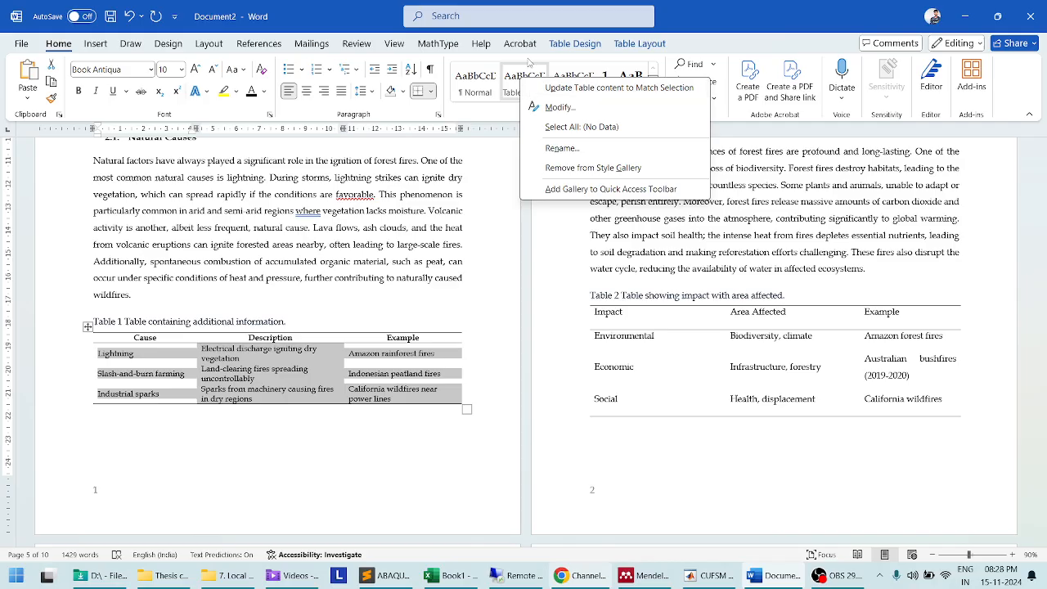
{"action": "left_click", "coordinate": [692, 14]}
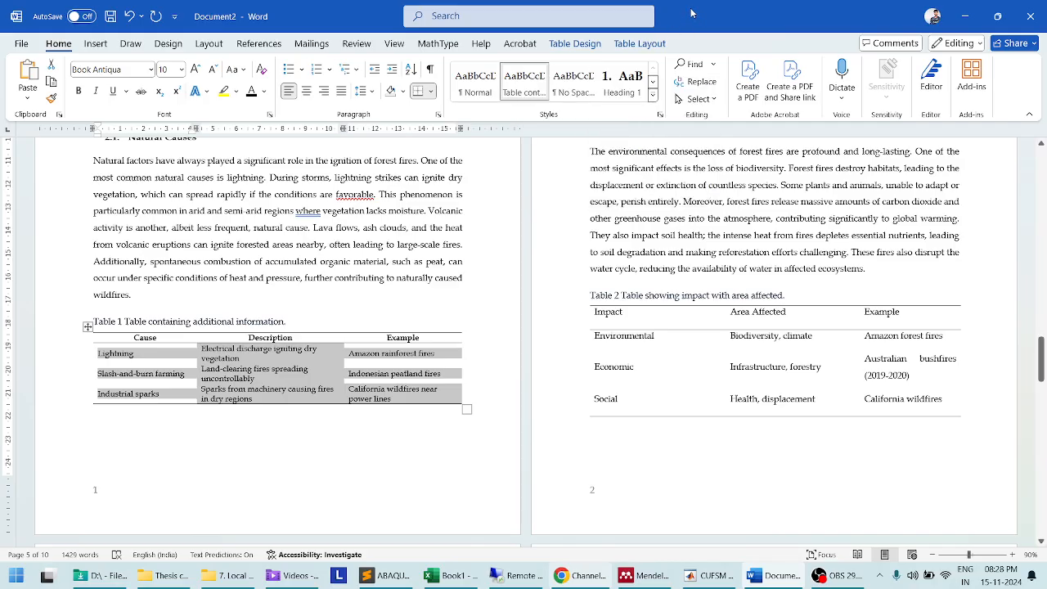
{"action": "right_click", "coordinate": [524, 82]}
{"action": "left_click", "coordinate": [573, 95]}
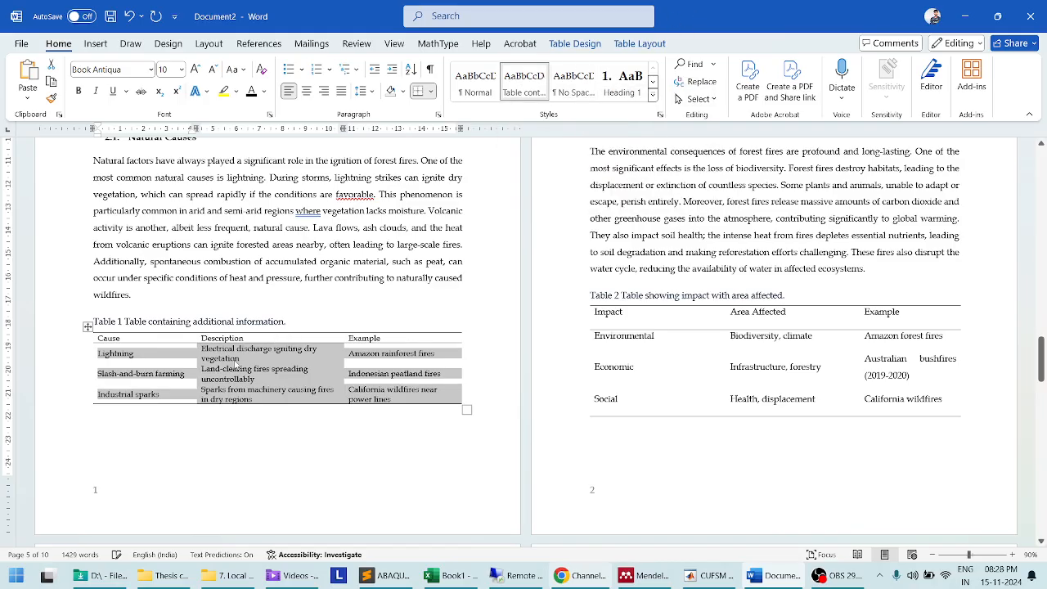
Bold and centre Table 1's header cells Cause, Description and Example
{"action": "left_click_drag", "start_coordinate": [113, 340], "coordinate": [393, 339]}
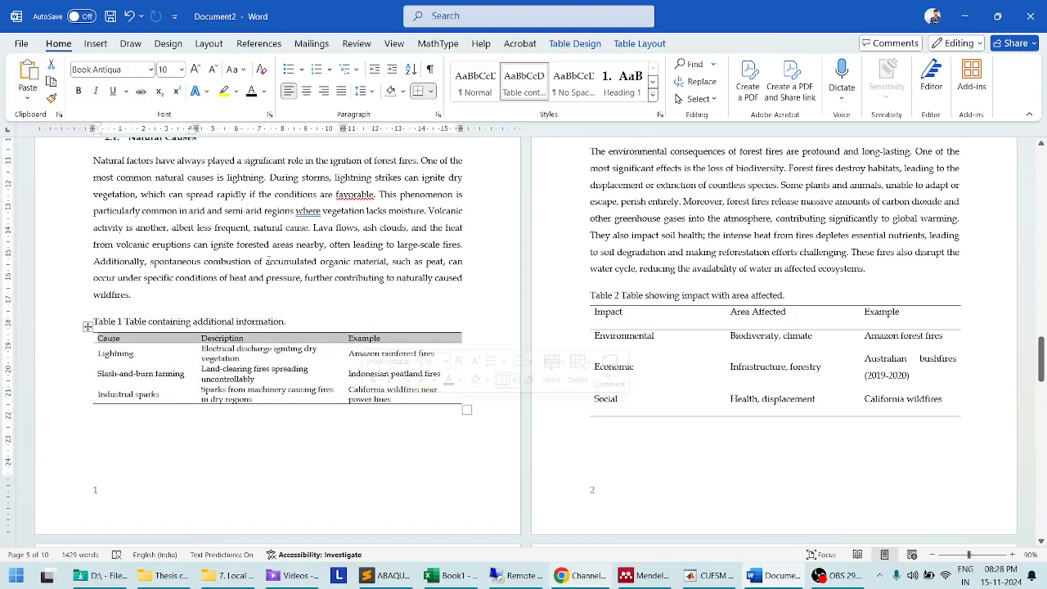
{"action": "left_click", "coordinate": [78, 91]}
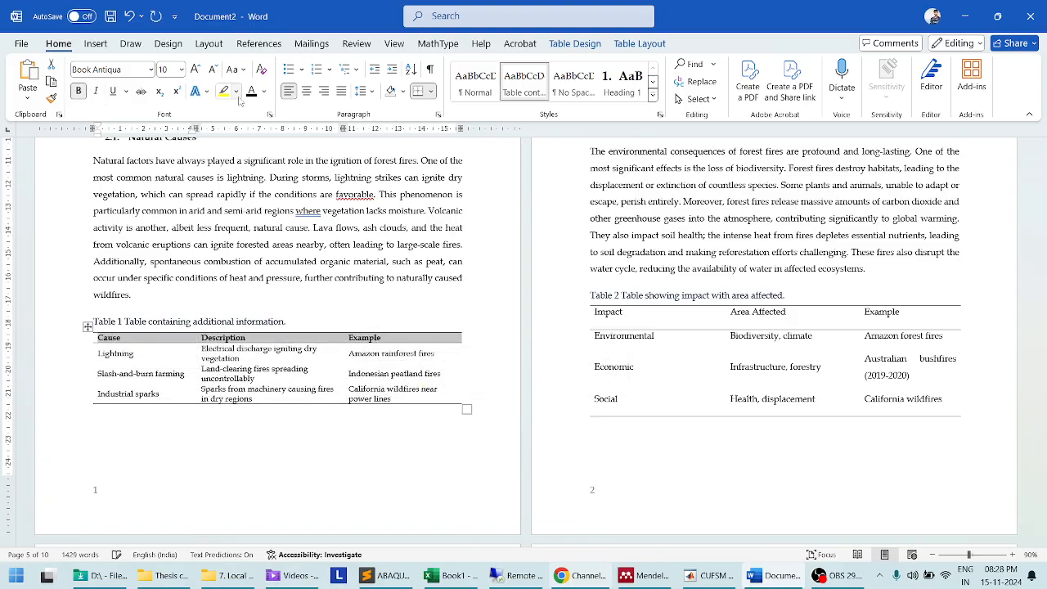
{"action": "left_click", "coordinate": [306, 91]}
Apply the Table content style to the whole of Table 2 in the Environmental Impact section
{"action": "left_click", "coordinate": [606, 314]}
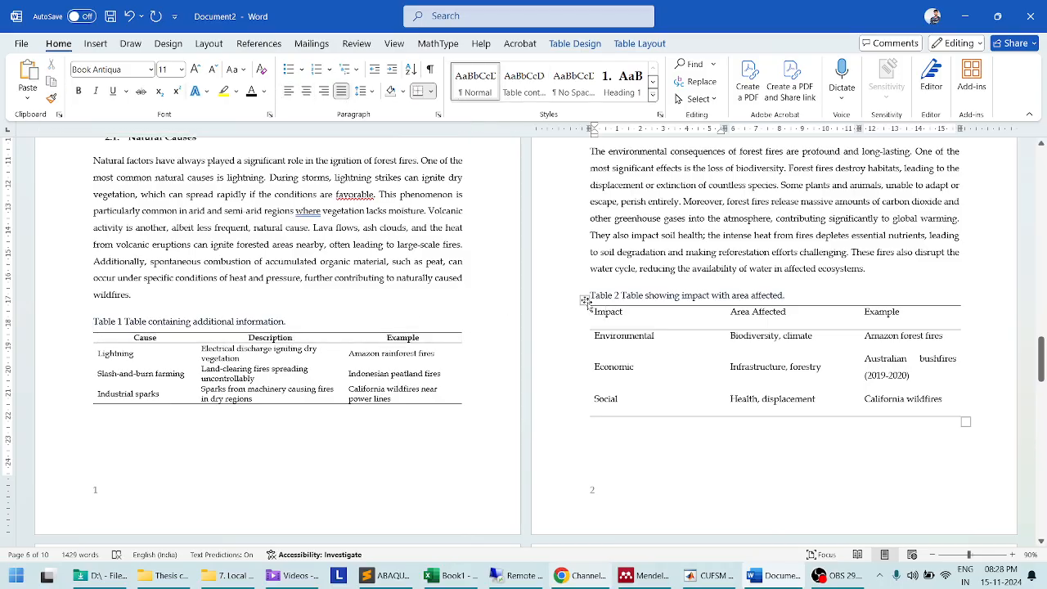
{"action": "left_click", "coordinate": [586, 301]}
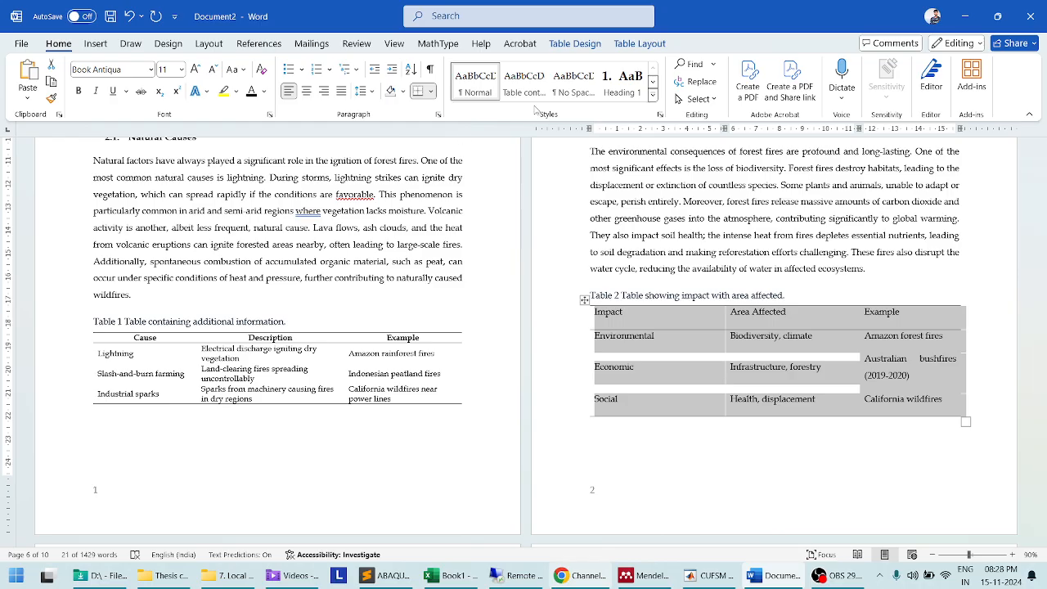
{"action": "left_click", "coordinate": [653, 96]}
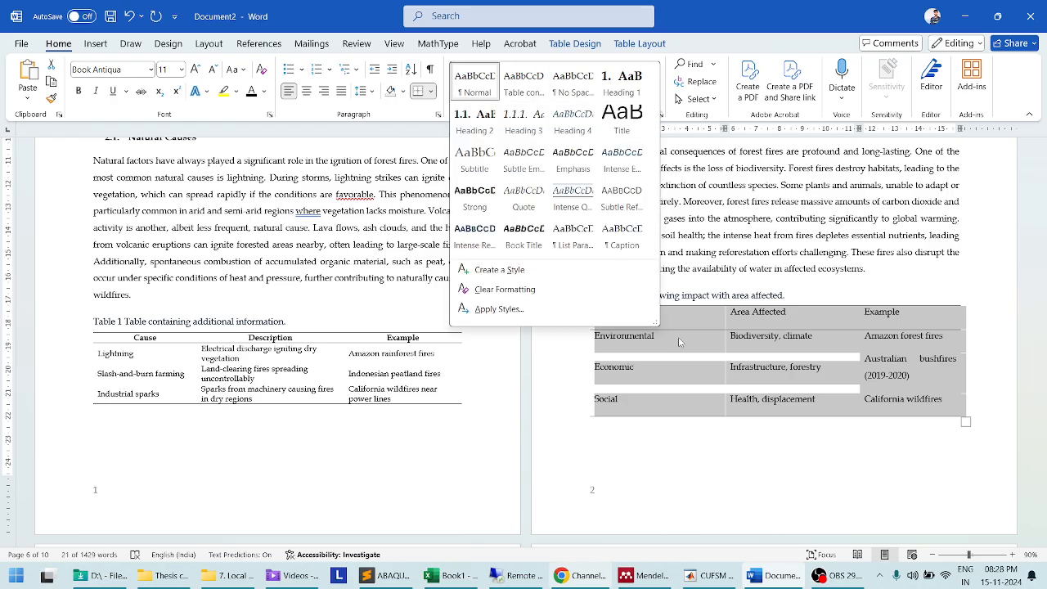
{"action": "left_click", "coordinate": [517, 93]}
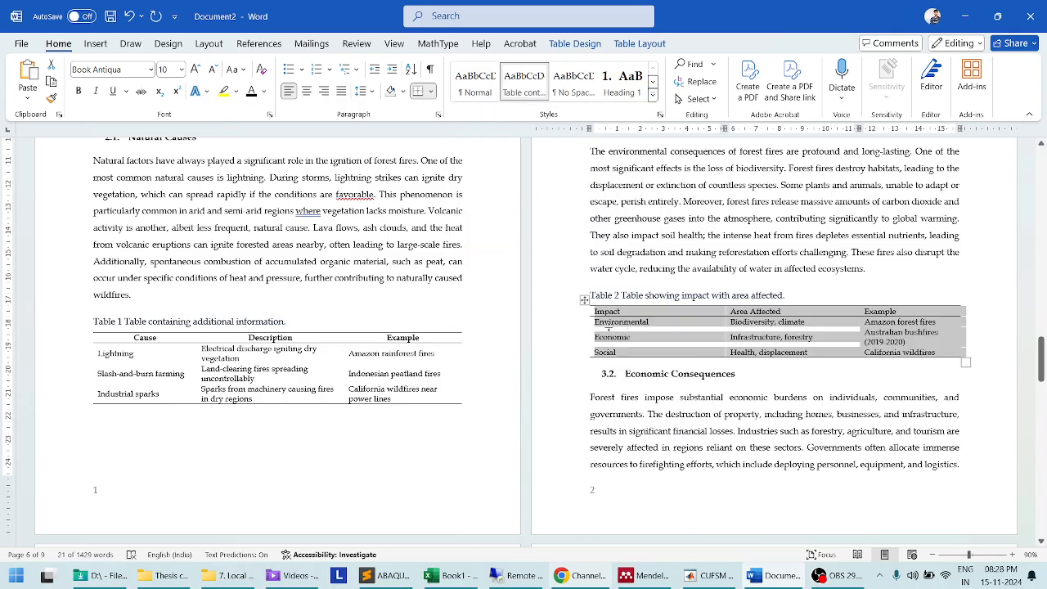
Bold and centre Table 2's header cells Impact, Area Affected and Example
{"action": "left_click", "coordinate": [621, 332]}
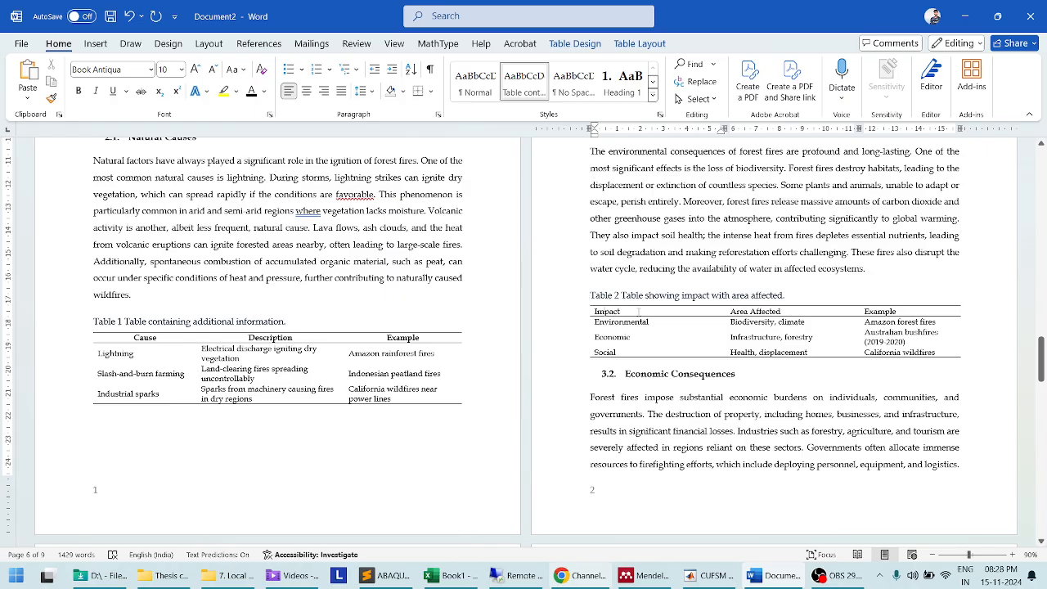
{"action": "left_click_drag", "start_coordinate": [612, 312], "coordinate": [879, 308]}
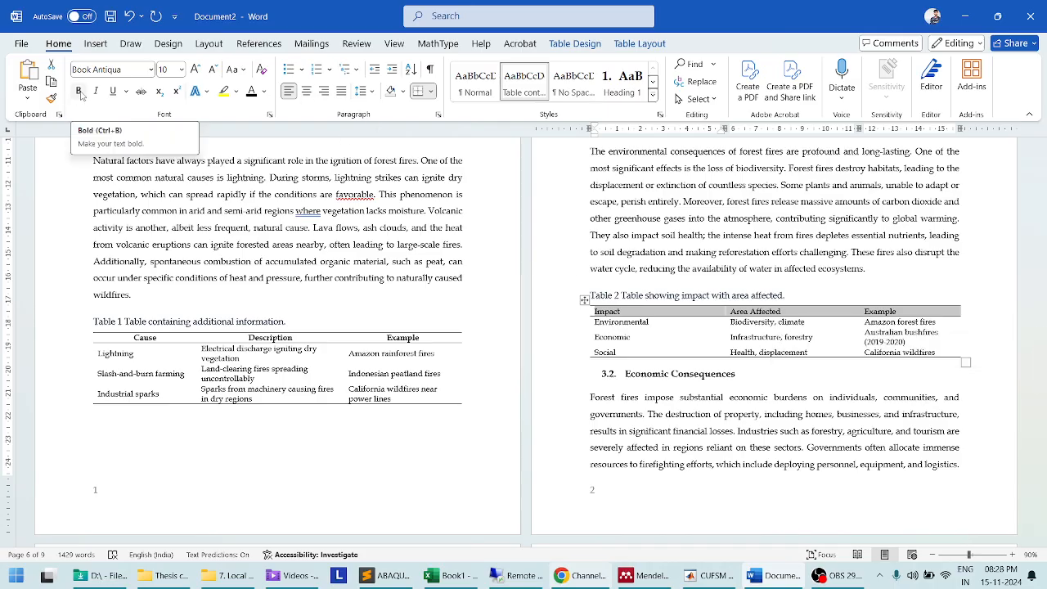
{"action": "left_click", "coordinate": [79, 91]}
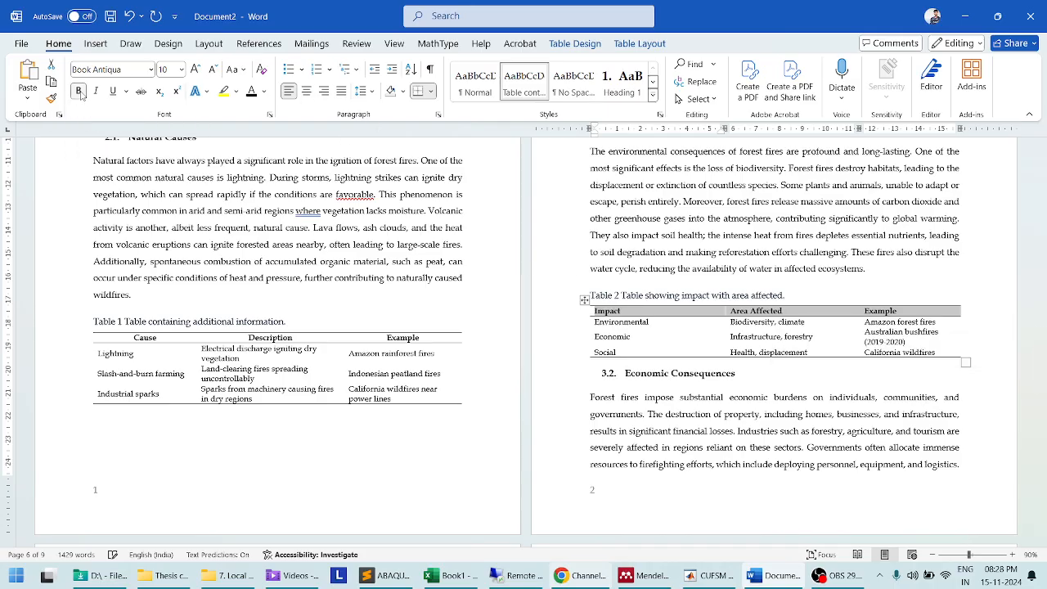
{"action": "left_click", "coordinate": [305, 93]}
{"action": "left_click", "coordinate": [631, 301]}
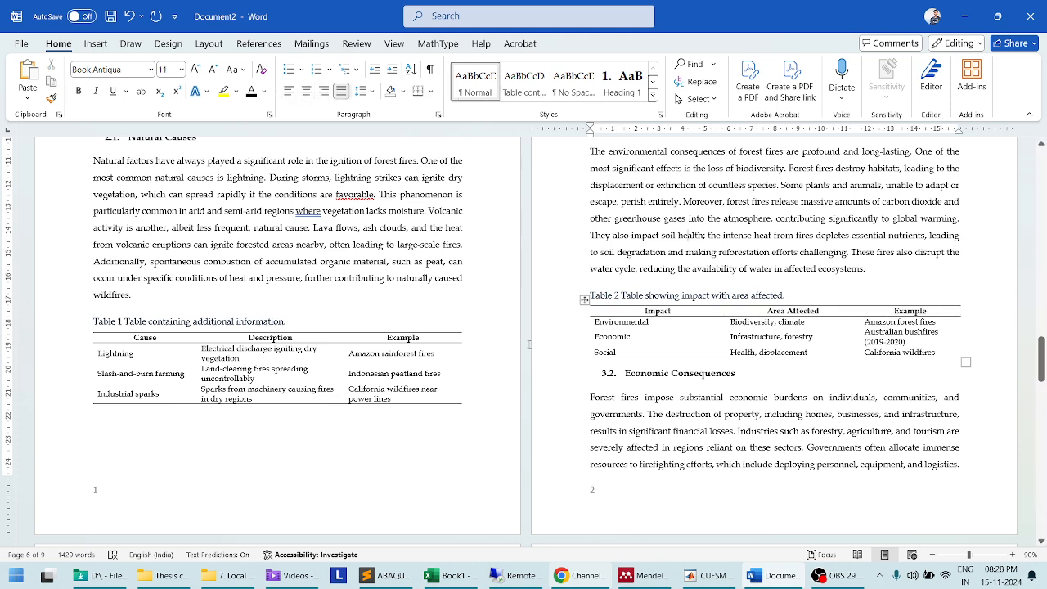
{"action": "scroll", "coordinate": [588, 292], "scroll_direction": "down", "scroll_amount": 2}
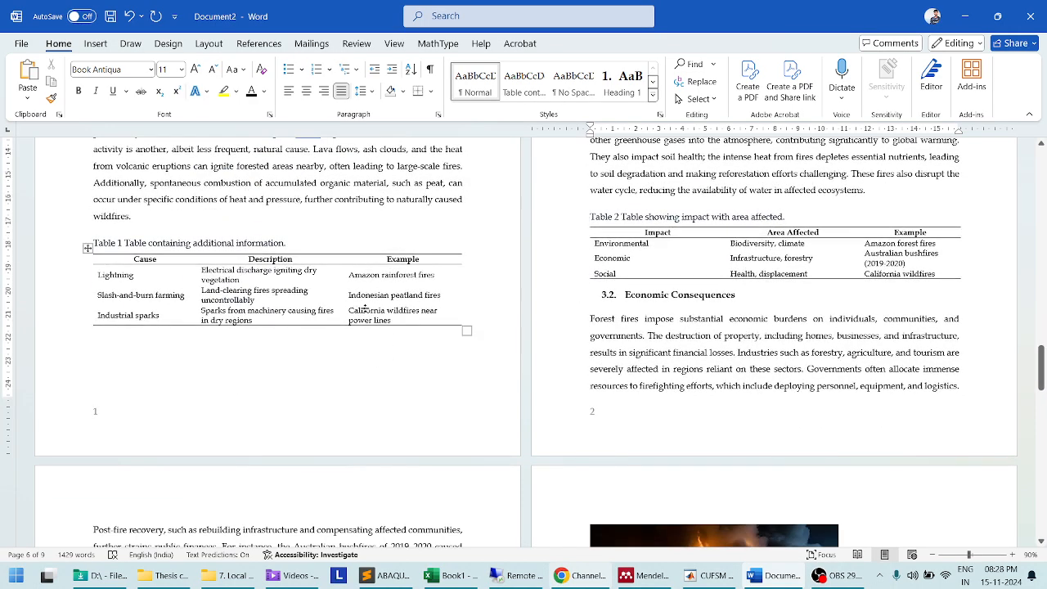
{"action": "scroll", "coordinate": [425, 331], "scroll_direction": "up", "scroll_amount": 4}
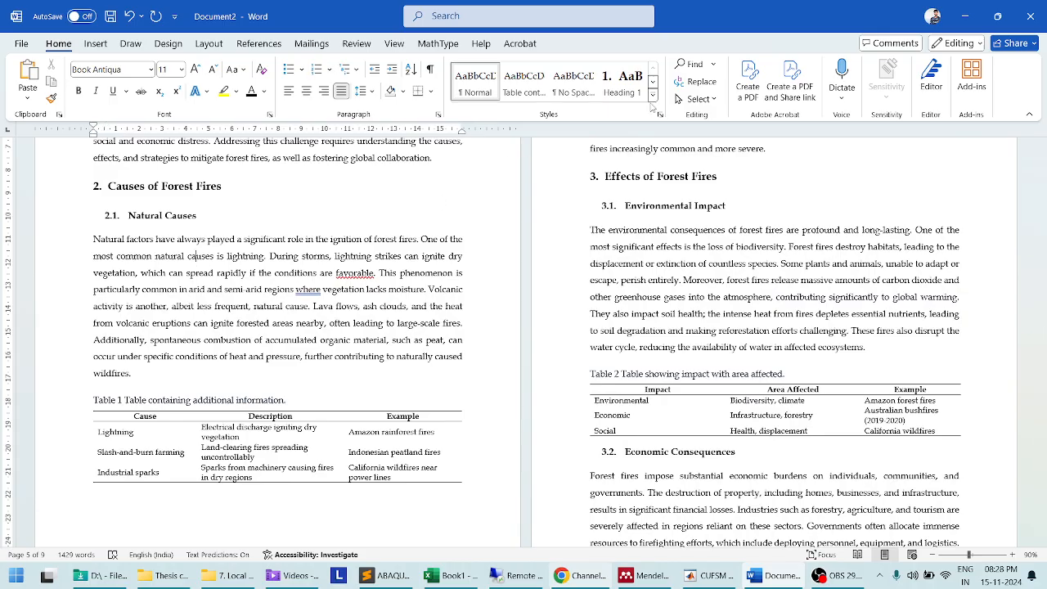
{"action": "left_click", "coordinate": [652, 96]}
{"action": "left_click", "coordinate": [646, 48]}
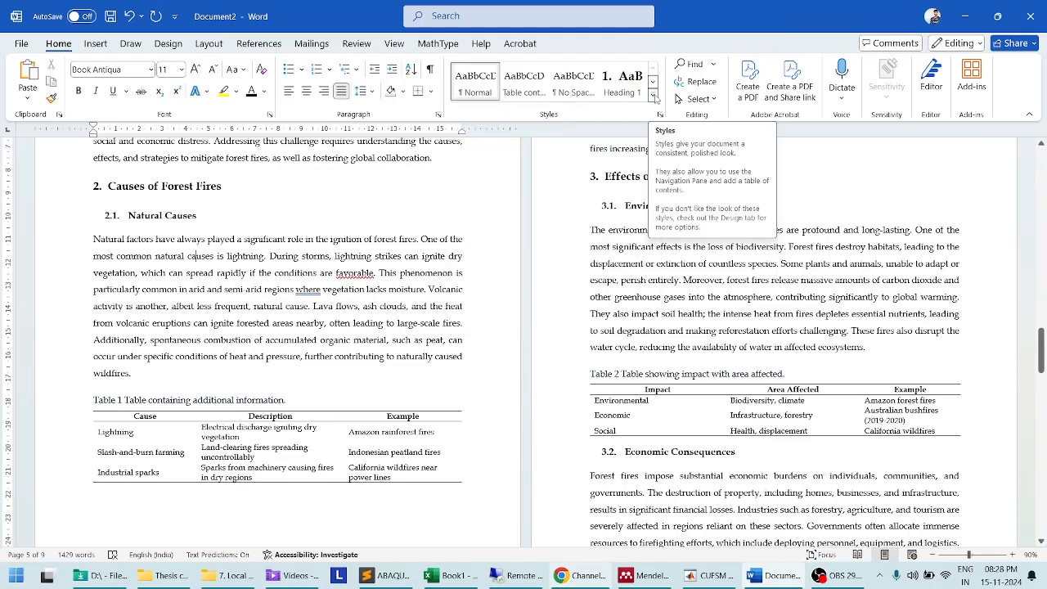
{"action": "left_click", "coordinate": [603, 266]}
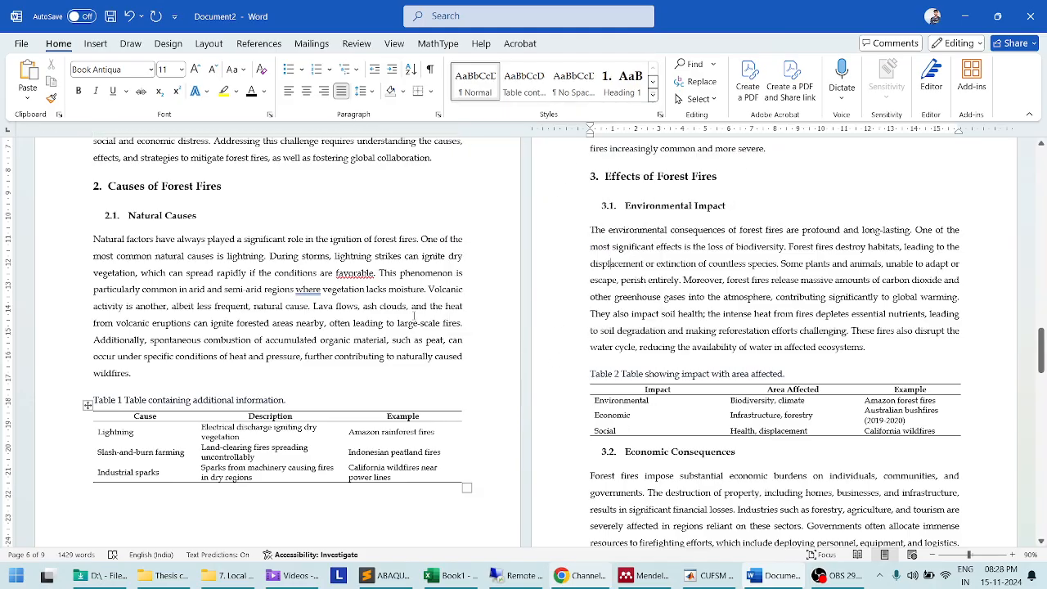
{"action": "scroll", "coordinate": [414, 318], "scroll_direction": "down", "scroll_amount": 2}
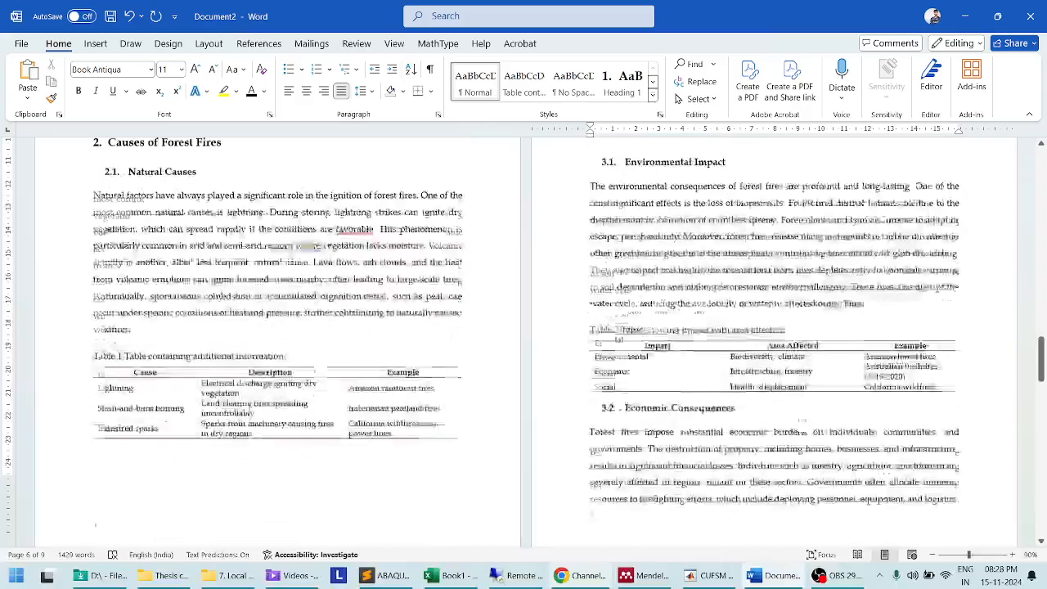
Update the List of tables field to refresh its entries for Table 1 and Table 2
{"action": "scroll", "coordinate": [675, 425], "scroll_direction": "up", "scroll_amount": 15}
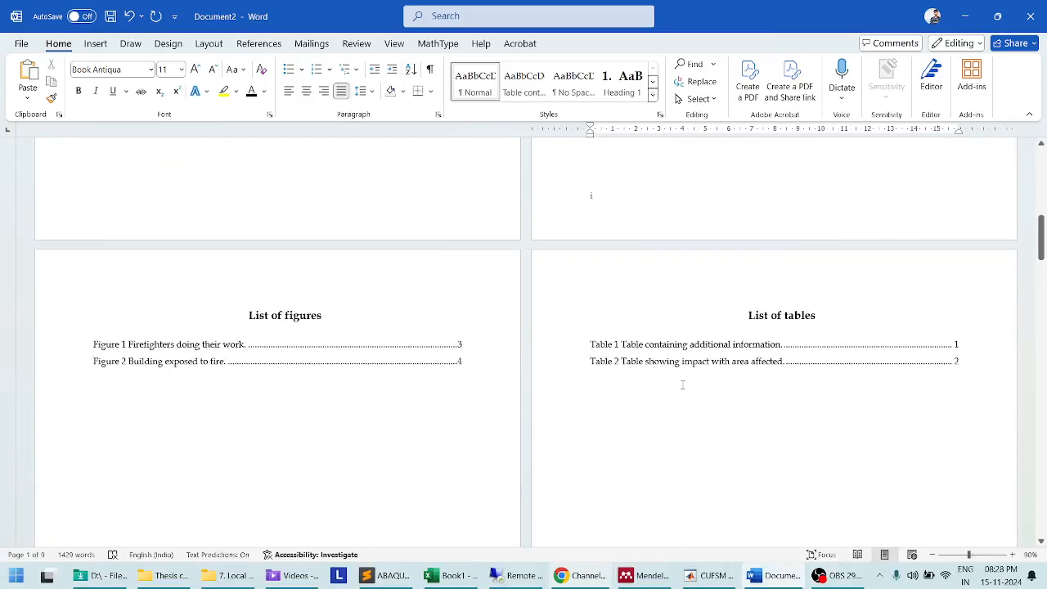
{"action": "left_click", "coordinate": [684, 345]}
{"action": "right_click", "coordinate": [685, 344]}
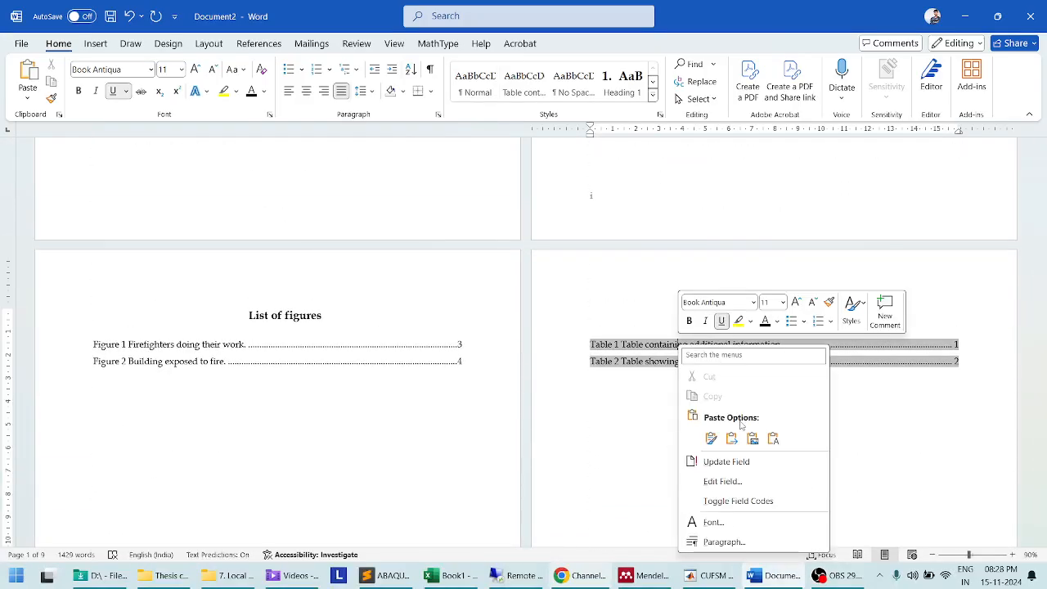
{"action": "left_click", "coordinate": [725, 463]}
{"action": "right_click", "coordinate": [355, 356]}
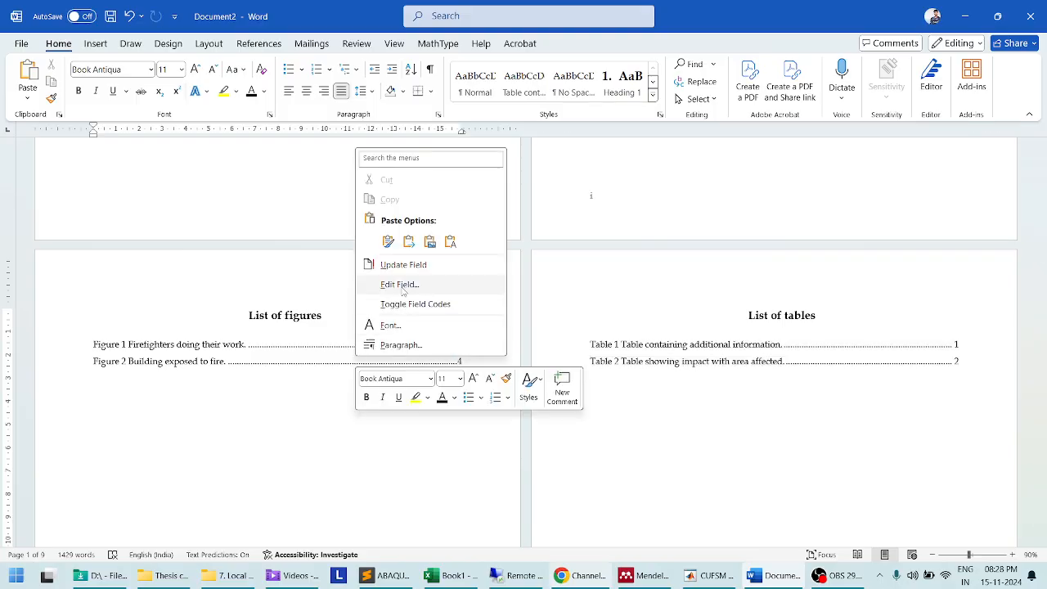
{"action": "key", "text": "Escape"}
Update the table of contents to refresh the page numbers of the headings
{"action": "scroll", "coordinate": [724, 321], "scroll_direction": "up", "scroll_amount": 10}
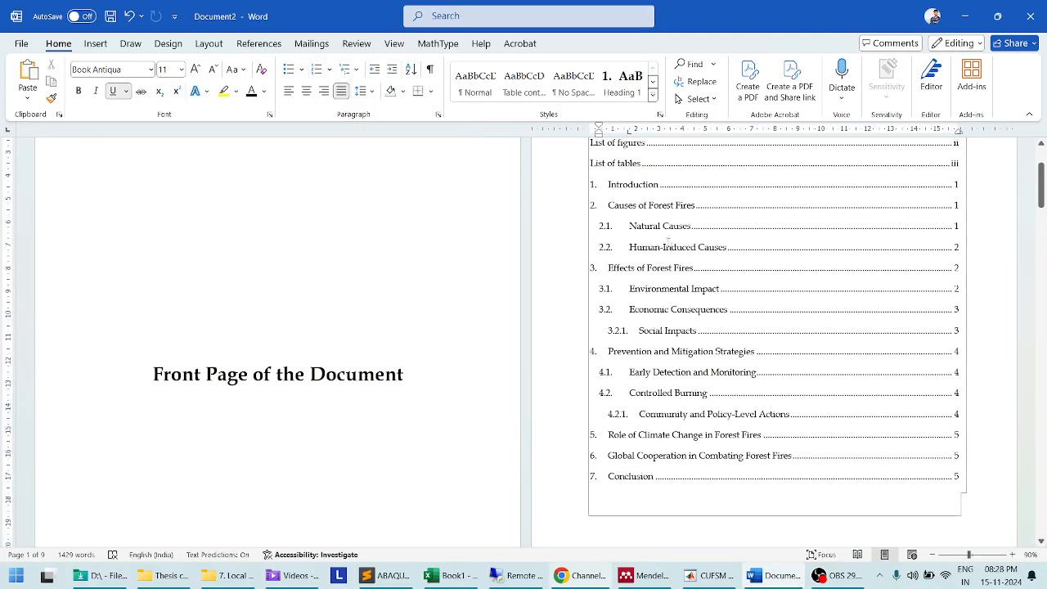
{"action": "right_click", "coordinate": [668, 242]}
{"action": "left_click", "coordinate": [648, 353]}
{"action": "scroll", "coordinate": [346, 328], "scroll_direction": "down", "scroll_amount": 7}
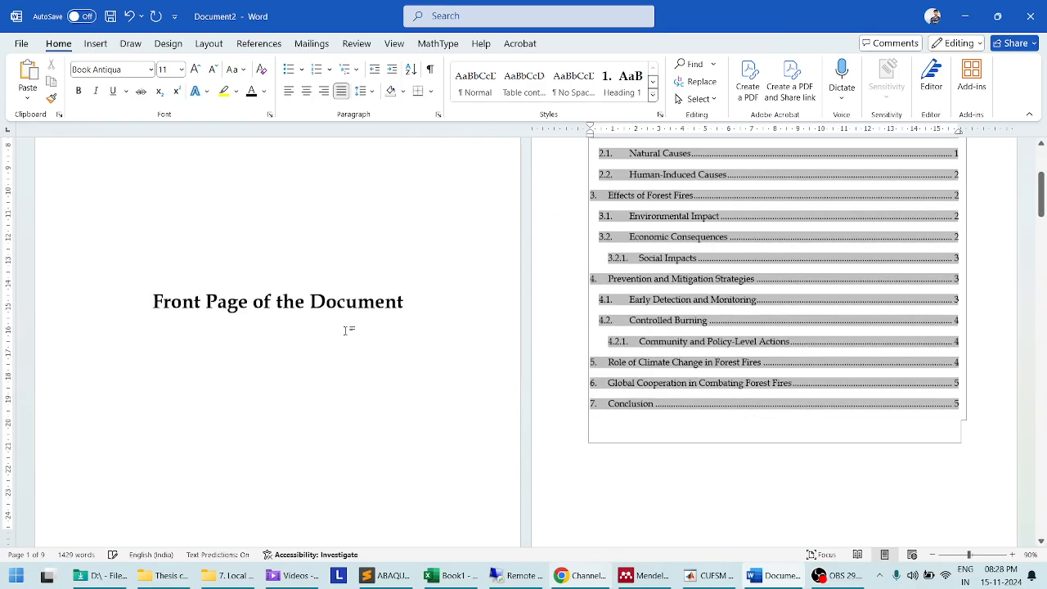
{"action": "left_click", "coordinate": [639, 311]}
{"action": "scroll", "coordinate": [755, 409], "scroll_direction": "down", "scroll_amount": 5}
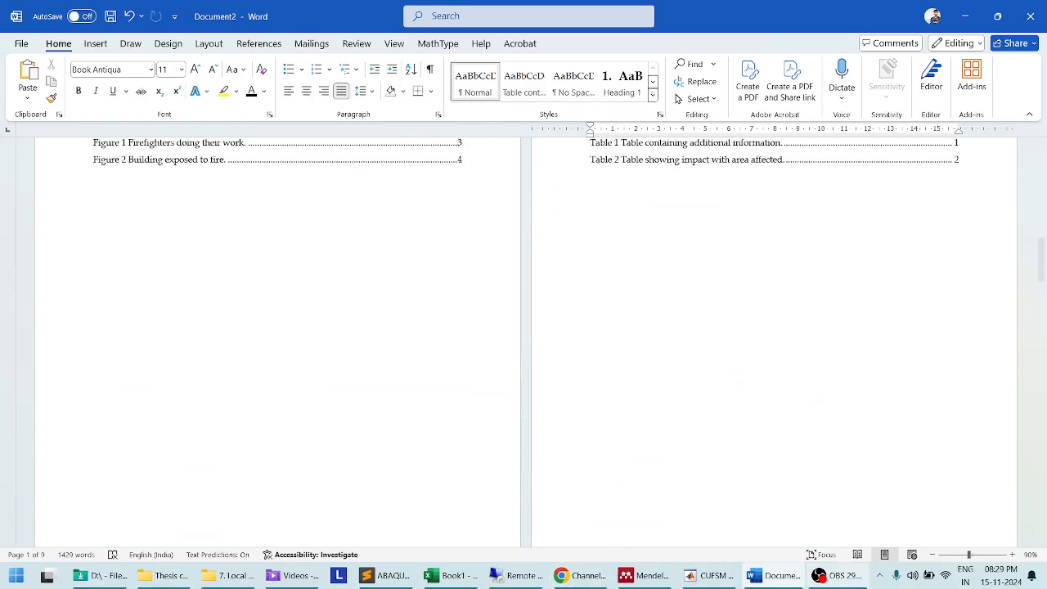